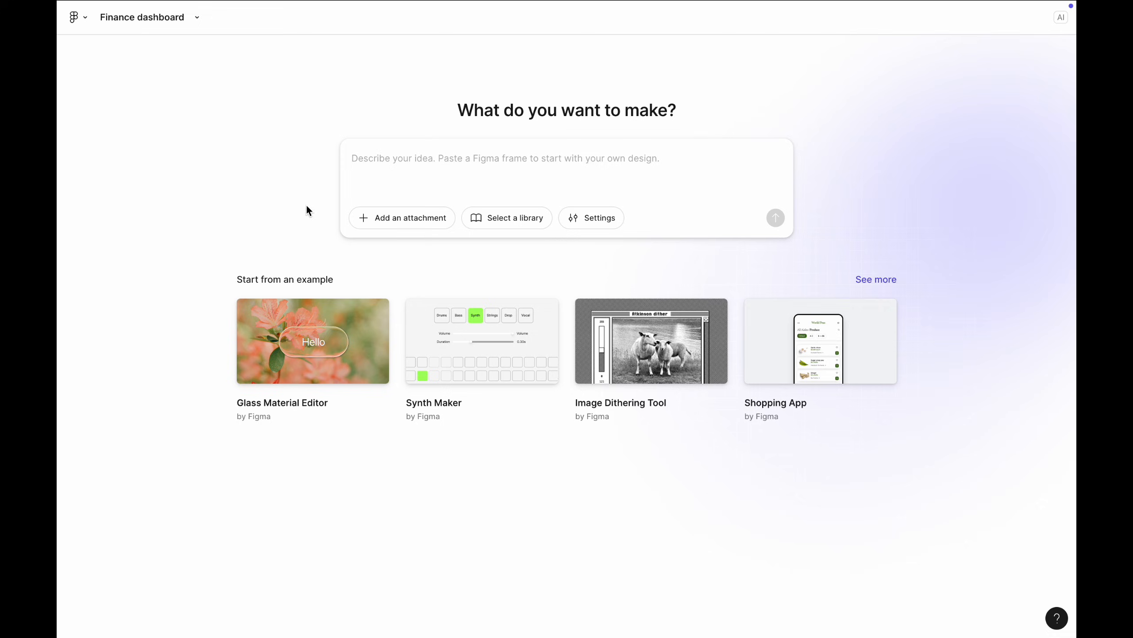
click(386, 170)
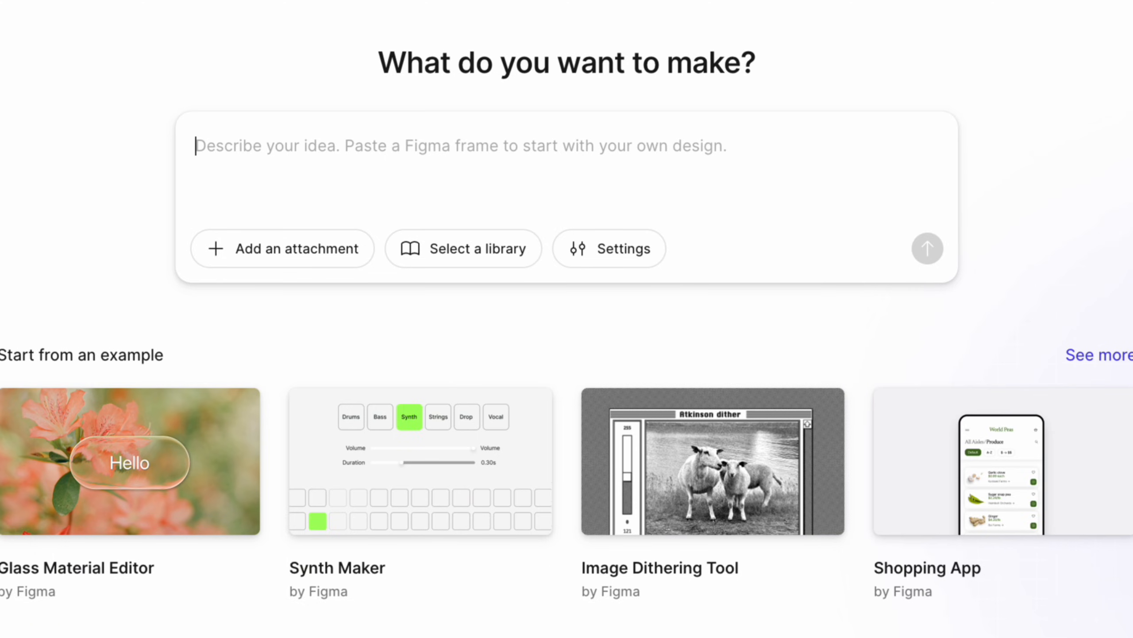
text(Design a )
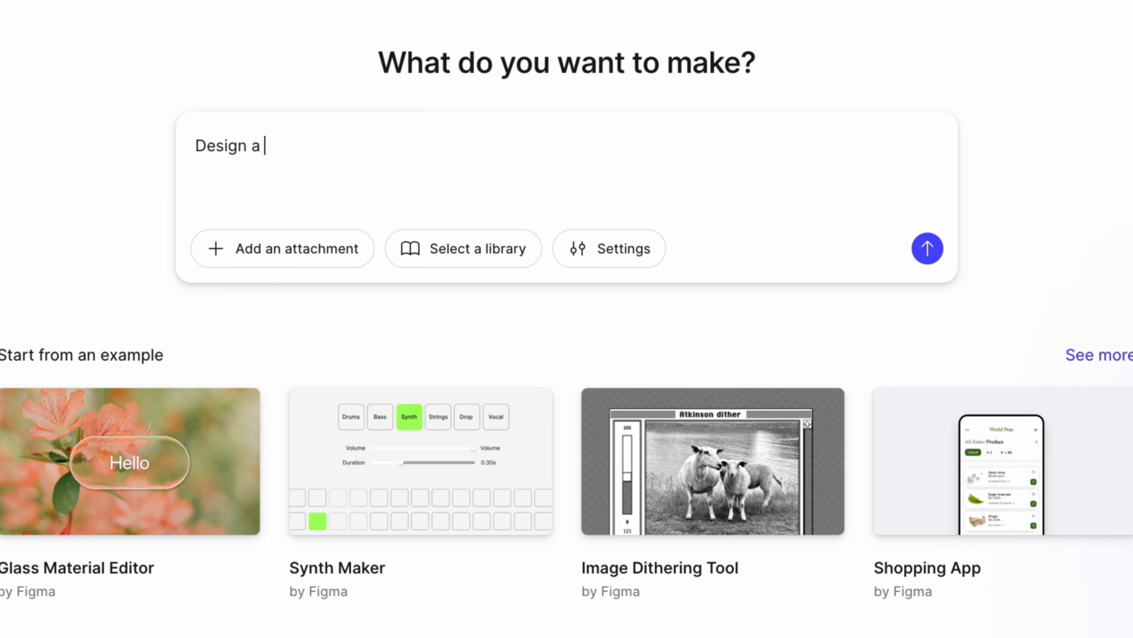
text(finance dash)
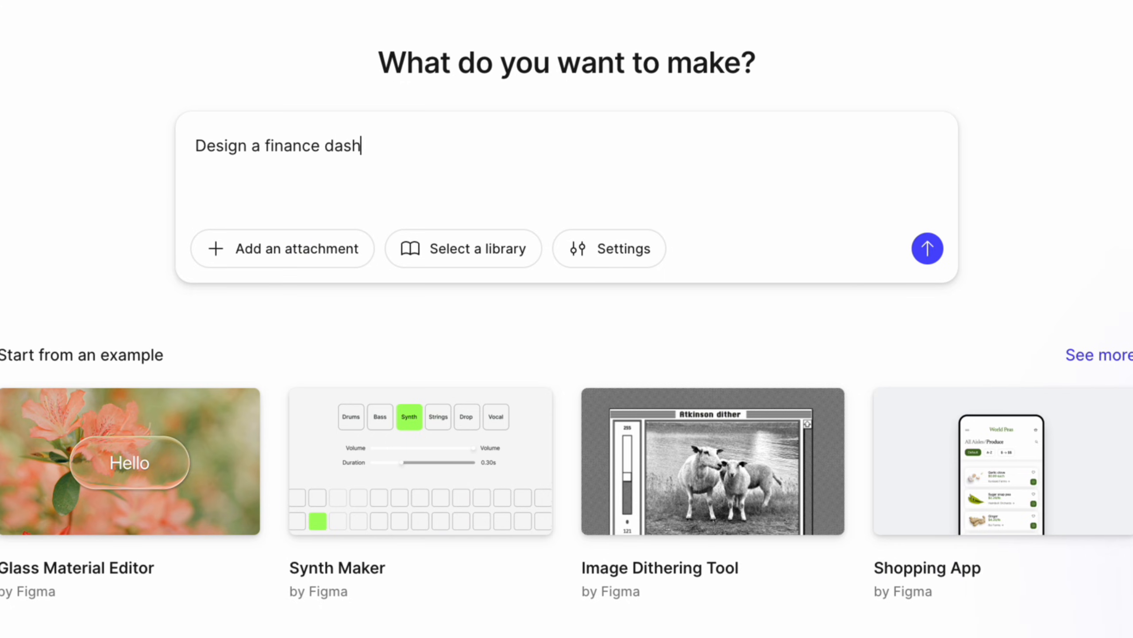
text(board for a l)
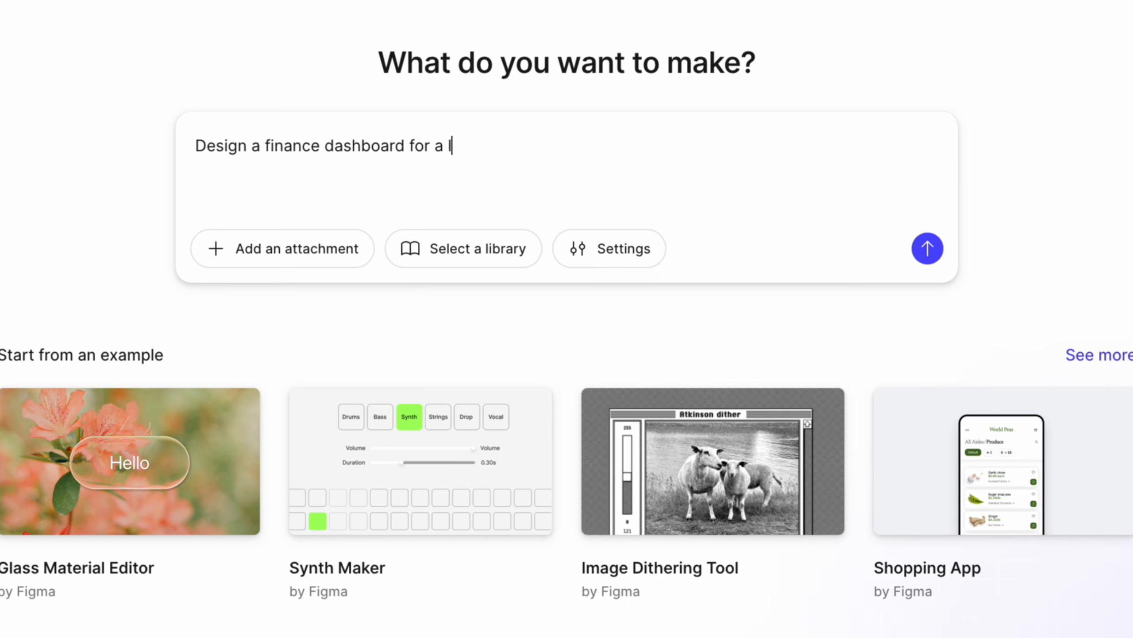
text(ocal bank)
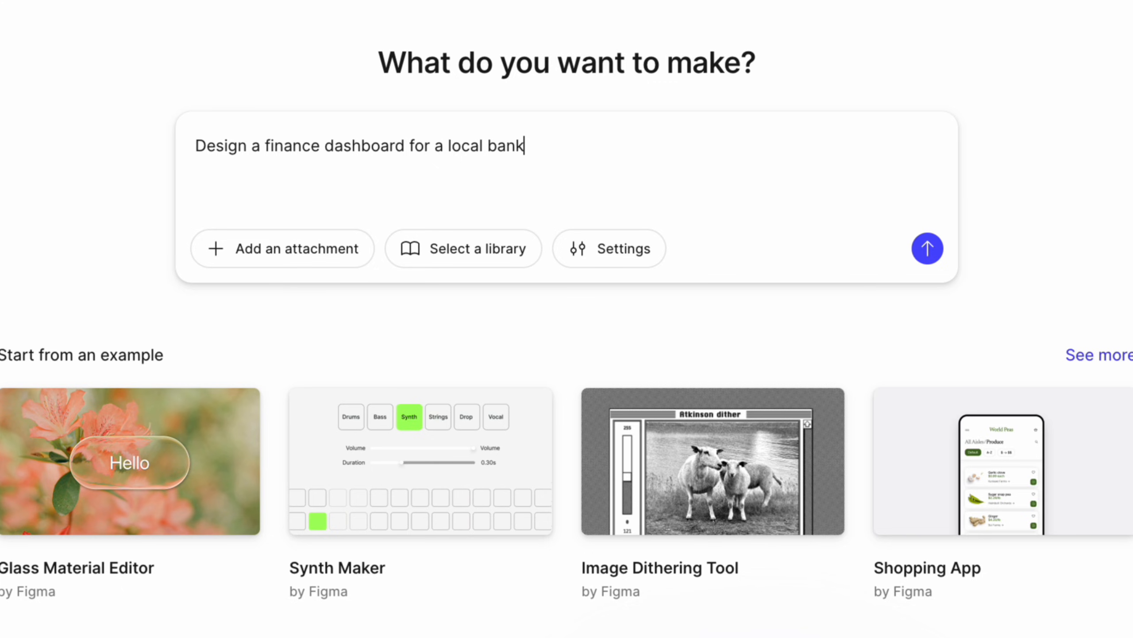
click(232, 256)
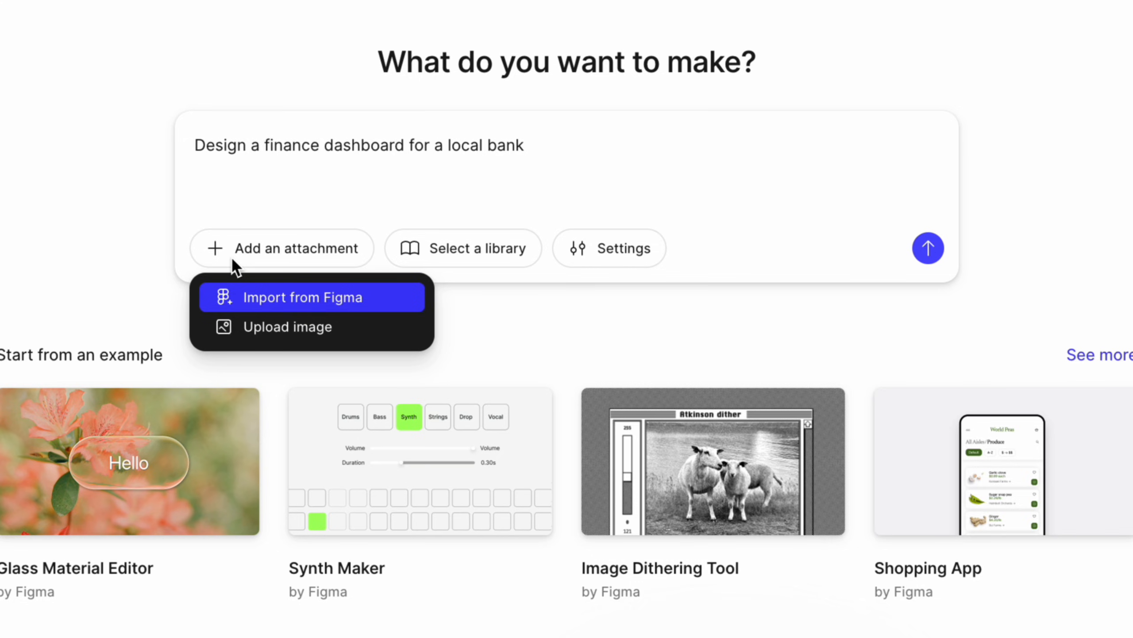
click(170, 241)
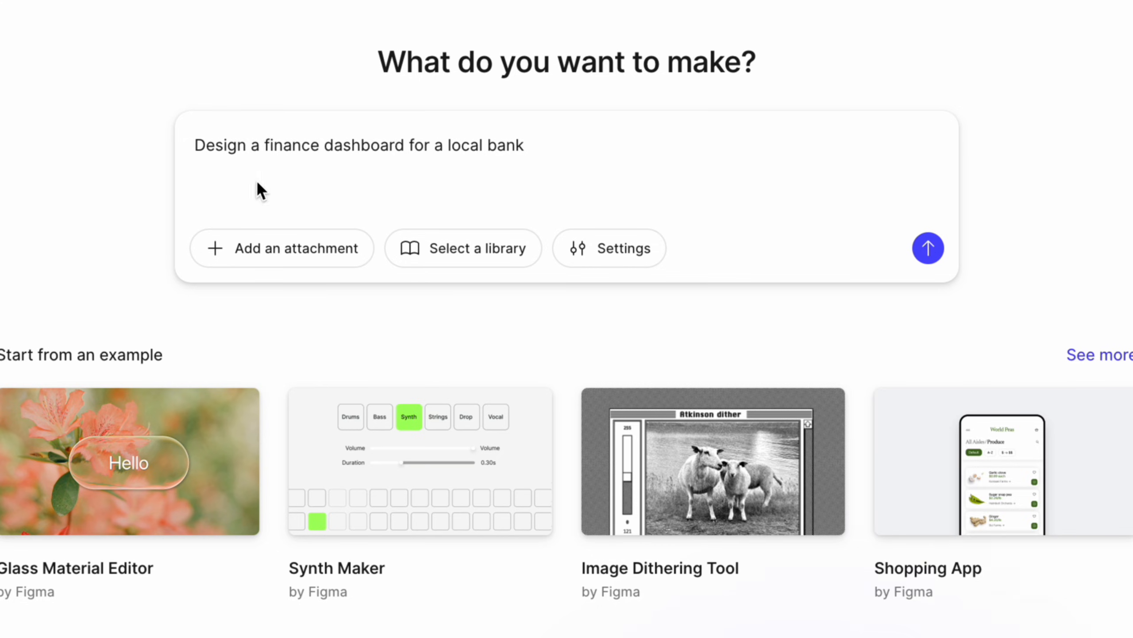
triple_click(297, 148)
key(BackSpace)
Switch to the Figma design file and inspect the auto layout settings of the dashboard frame, number card strip and sidebar
click(200, 28)
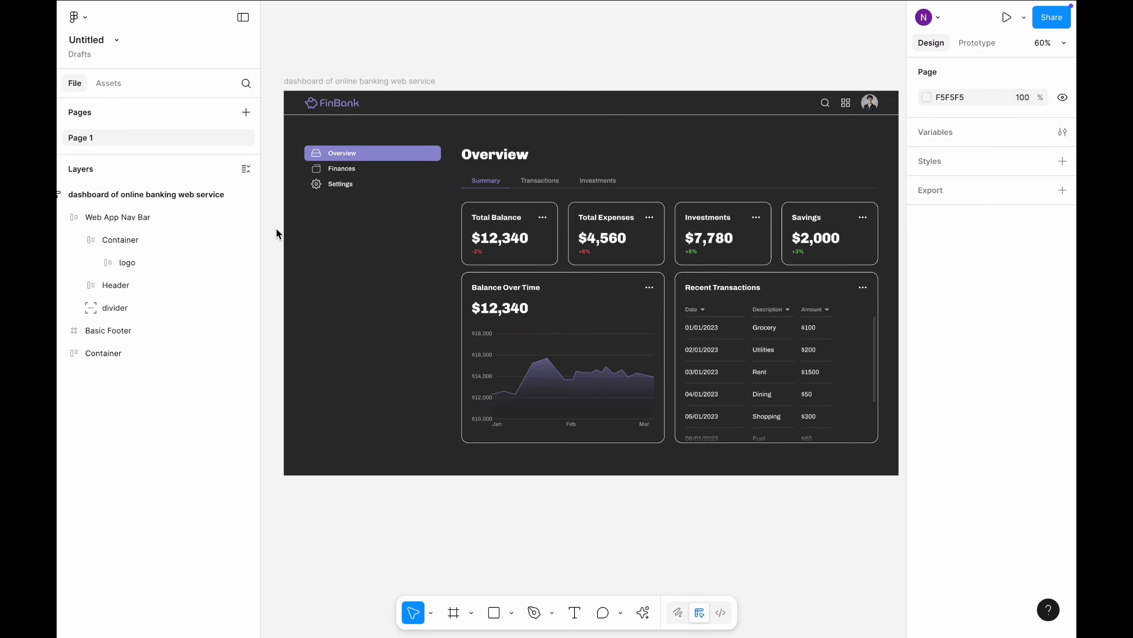
scroll(277, 228, down, 3)
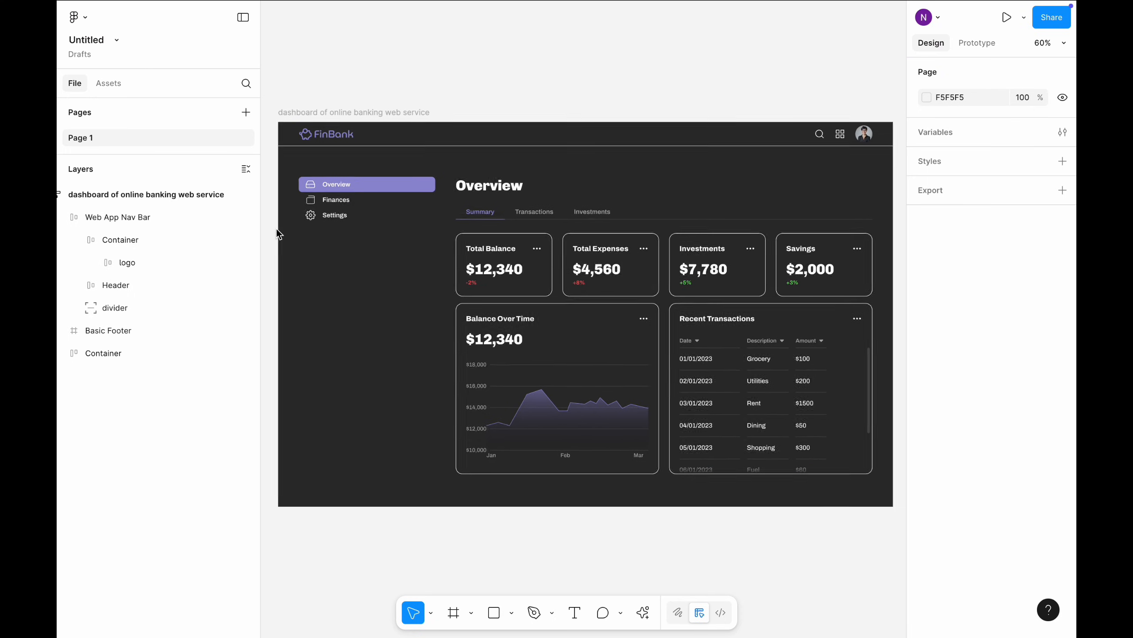
scroll(276, 228, up, 2)
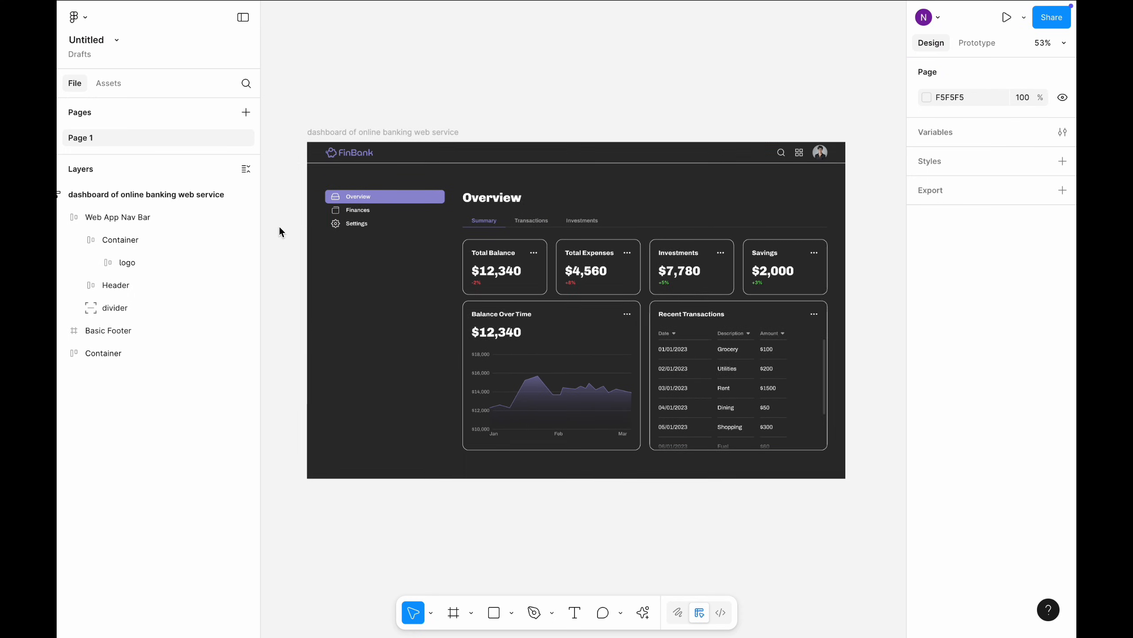
click(347, 132)
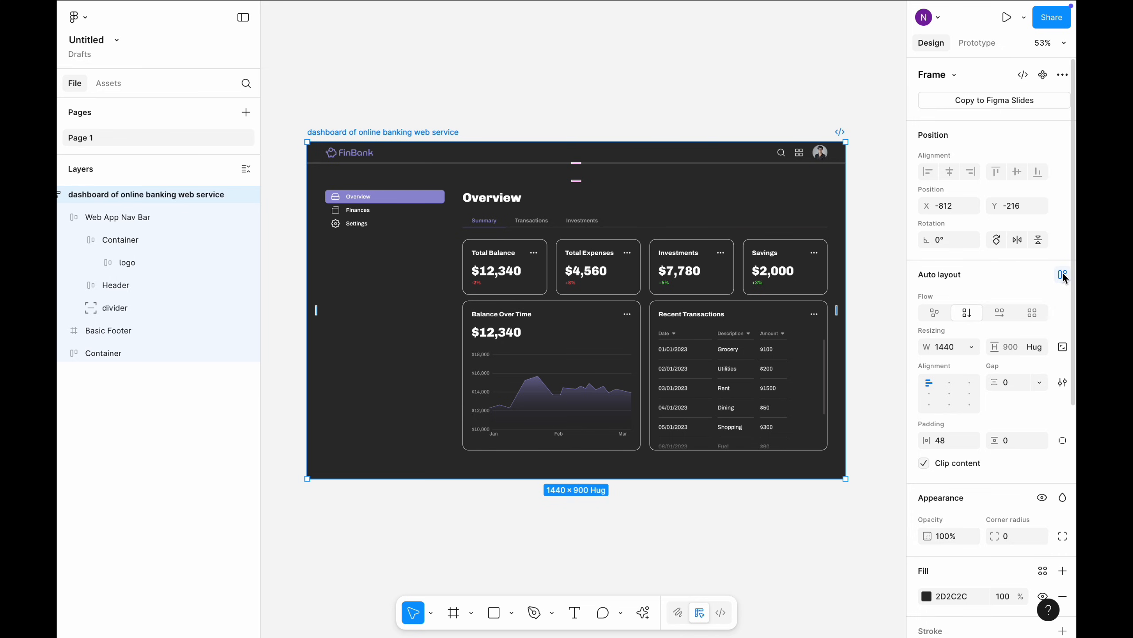
double_click(627, 265)
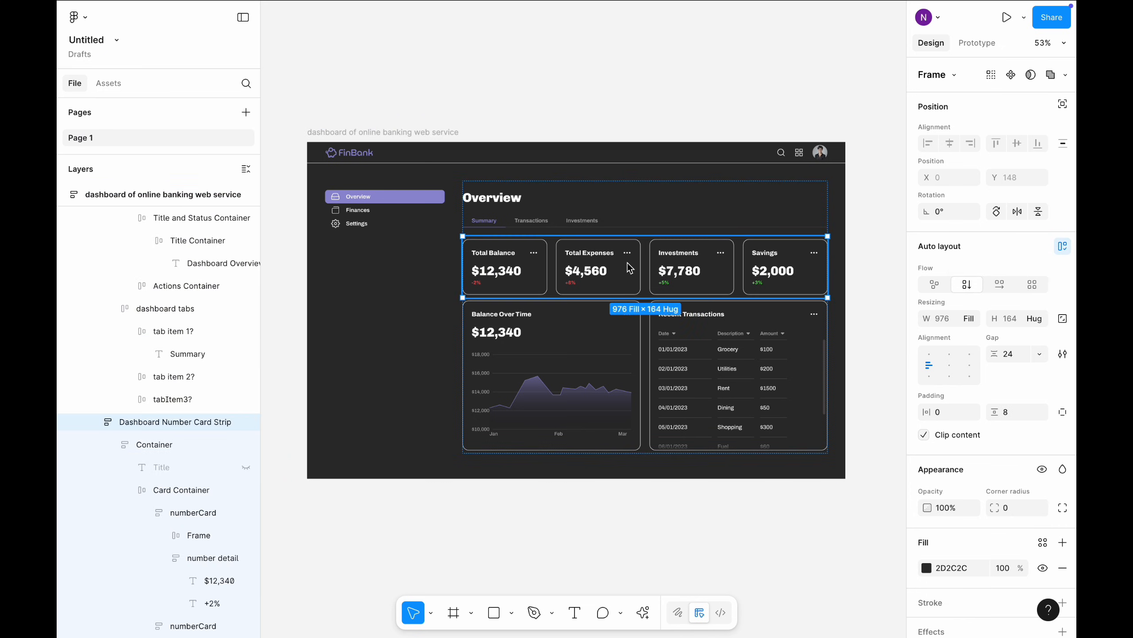
click(388, 217)
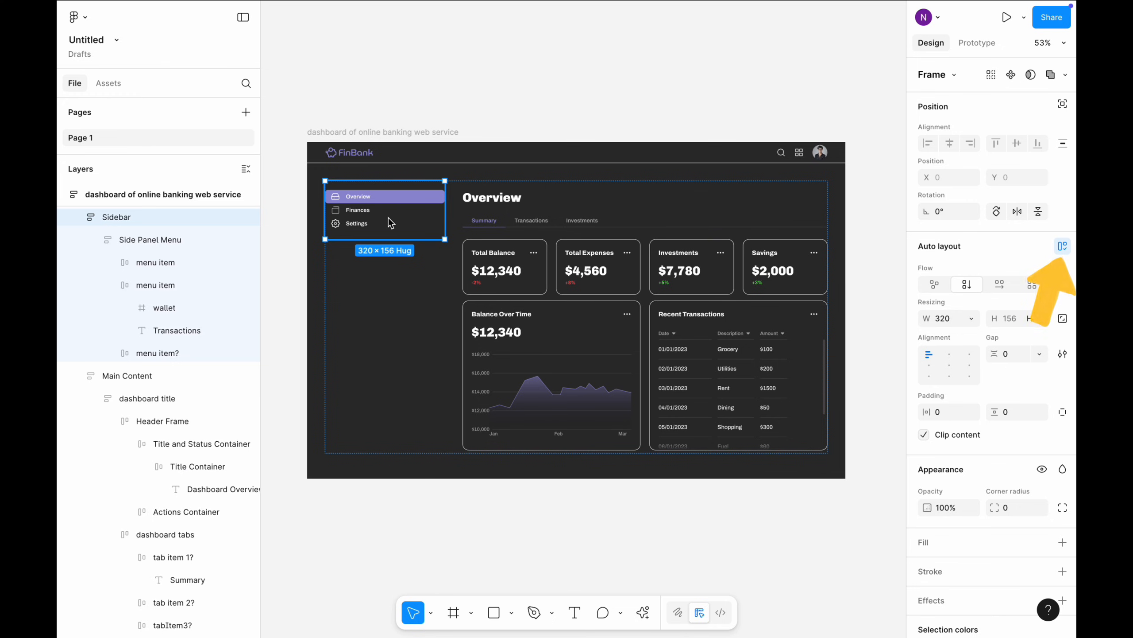
Send the whole "dashboard of online banking web service" frame to Figma Make
click(362, 141)
right_click(363, 141)
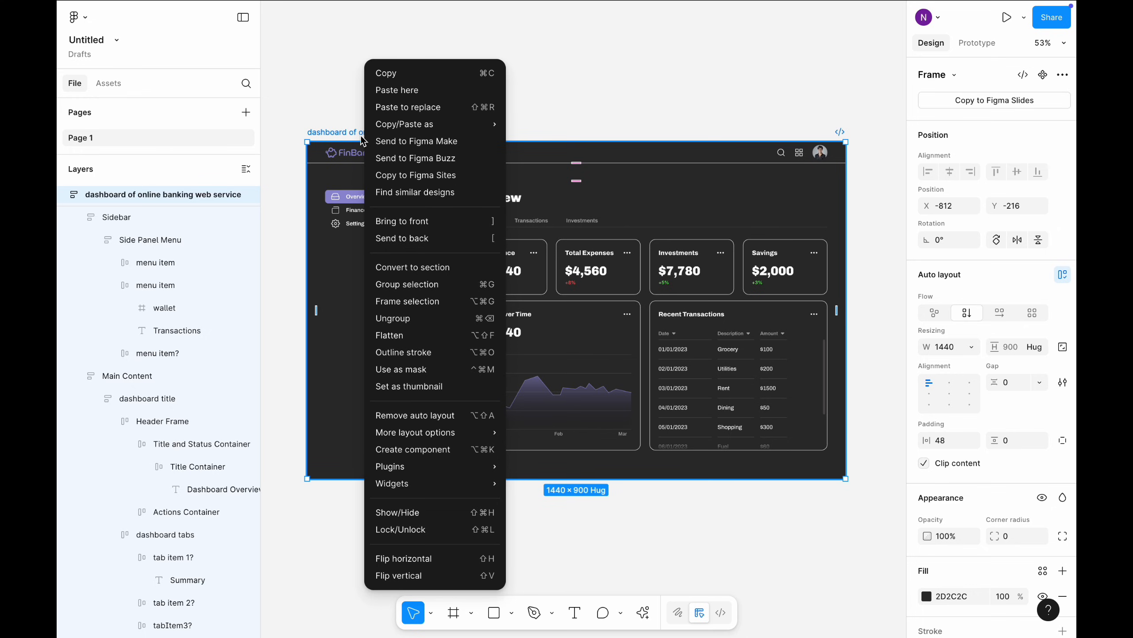
click(393, 141)
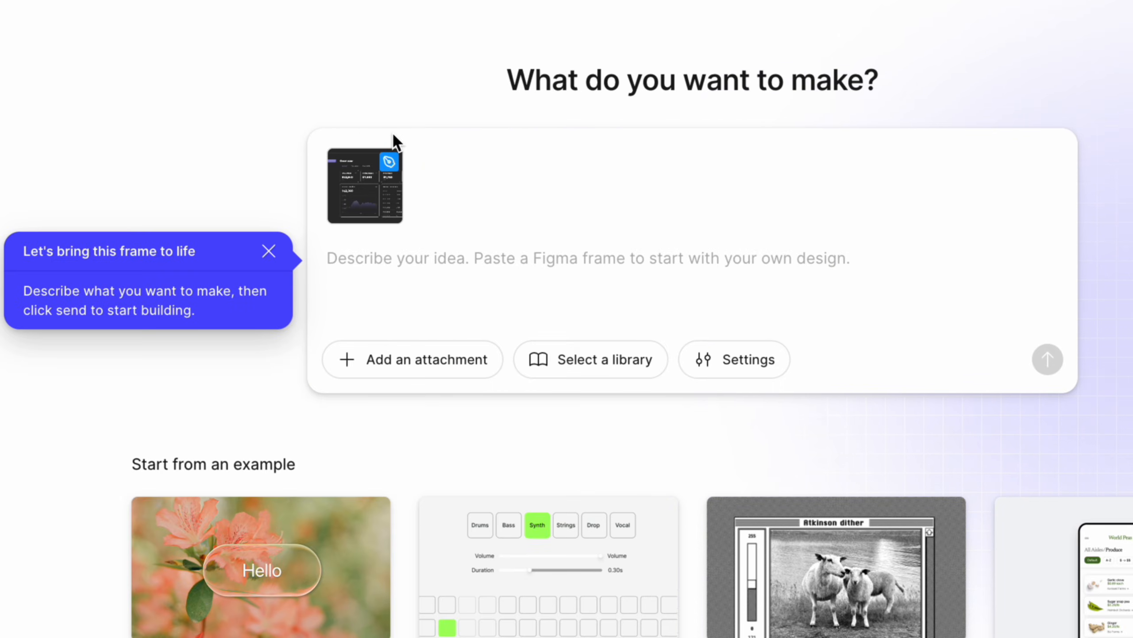
Submit the prompt "Finance dashboard for web" with the attached frame to generate the app
click(356, 252)
text(Fina)
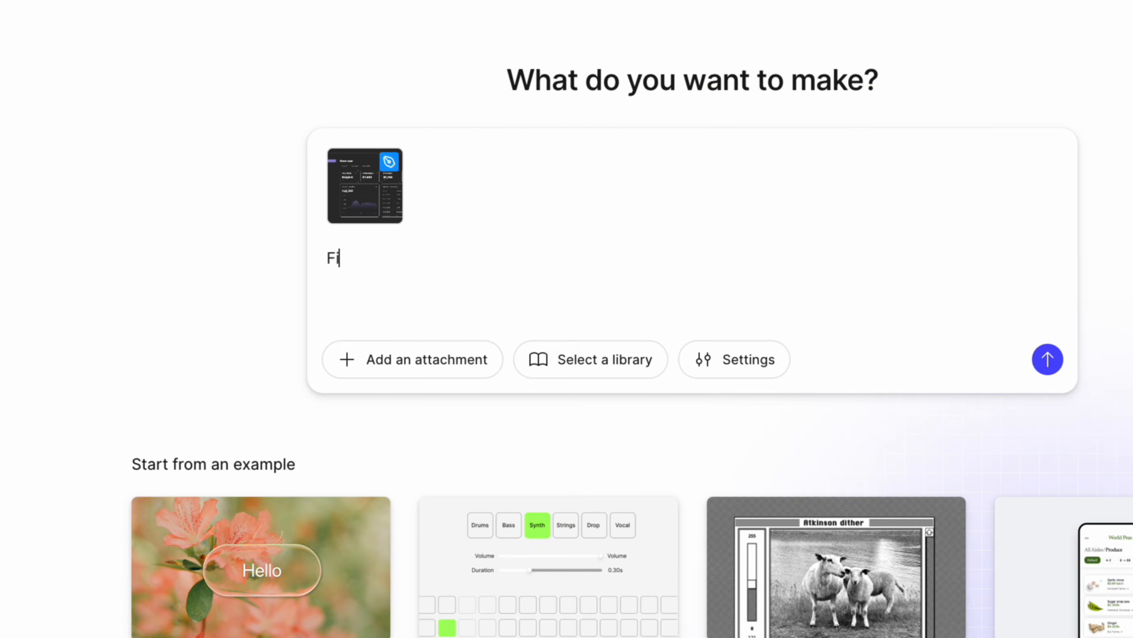
text(nce dash)
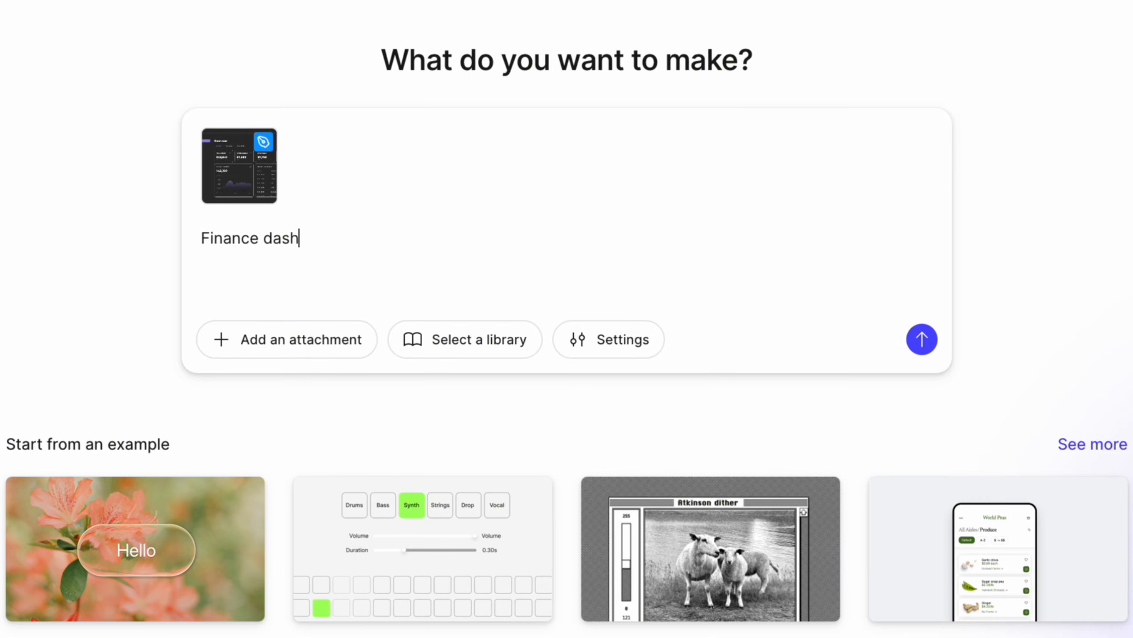
text(board for web)
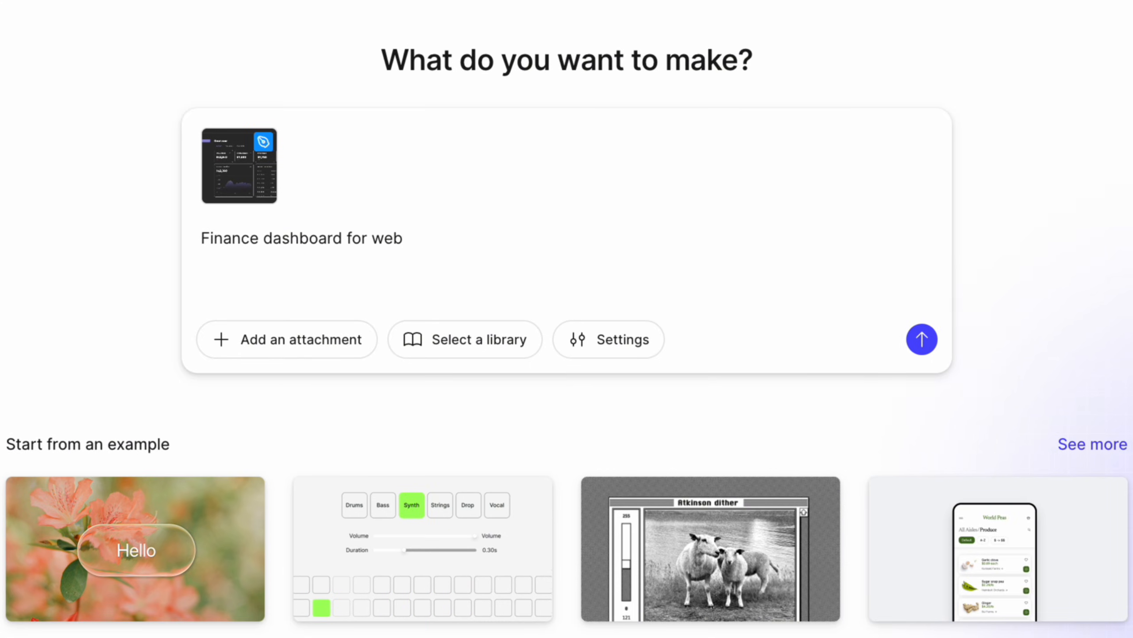
click(925, 347)
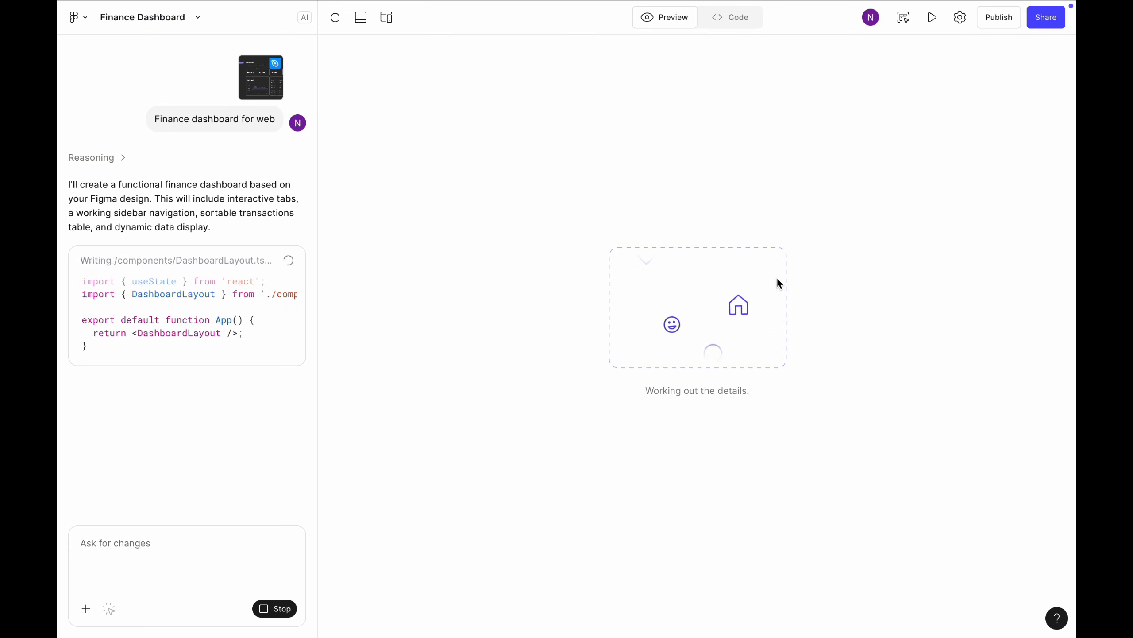
Look through the code being generated for the dashboard, and return to the preview
click(735, 17)
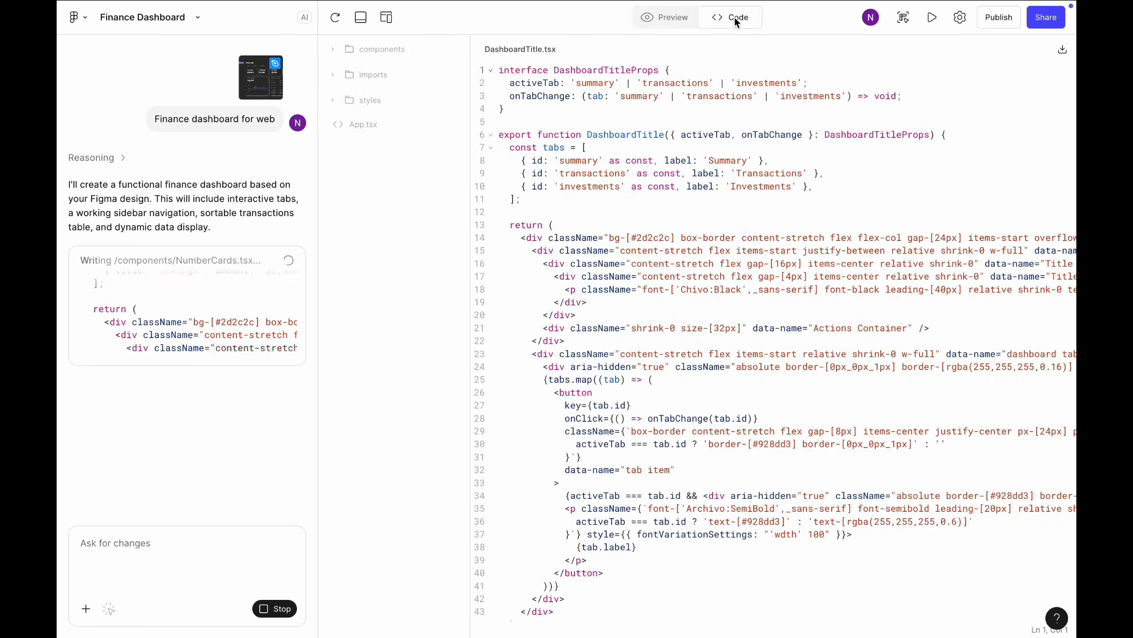
scroll(535, 253, down, 6)
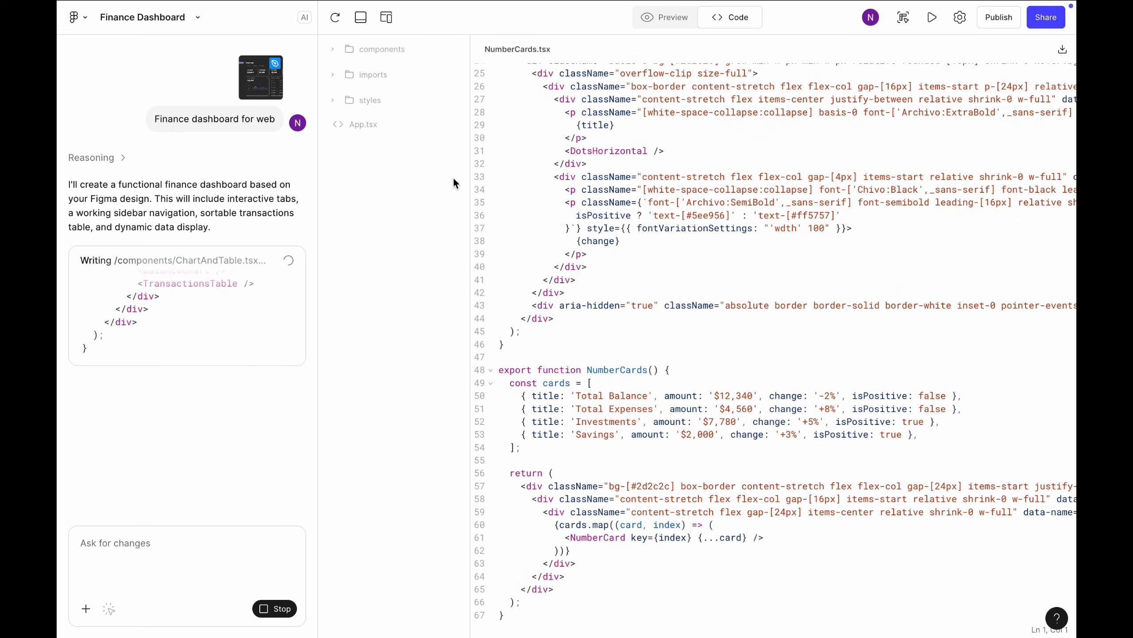
click(656, 18)
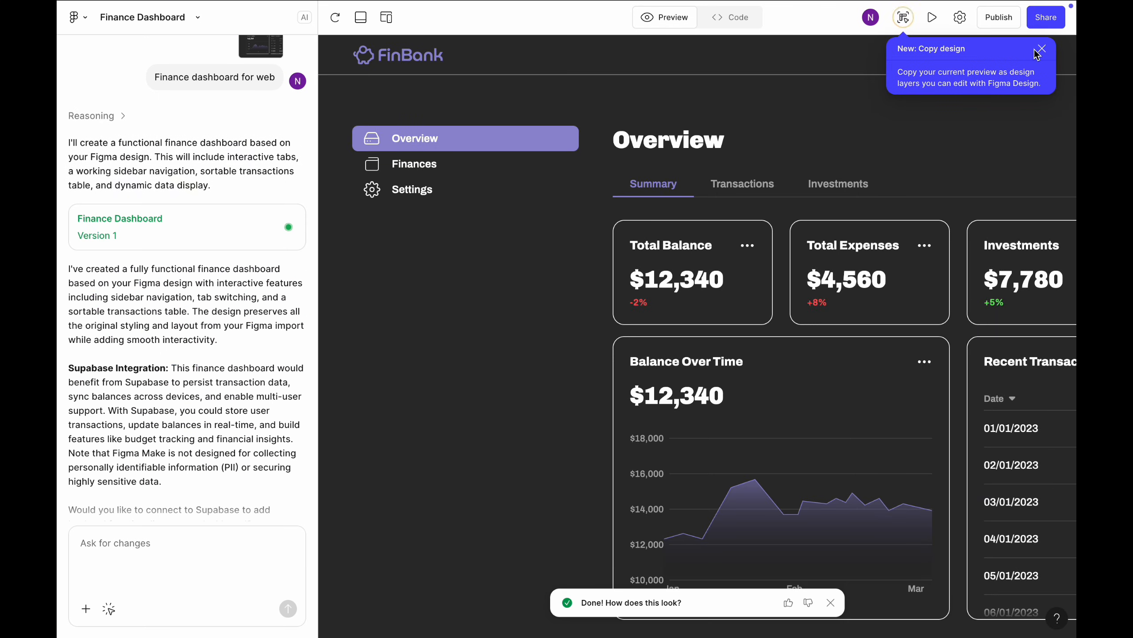
Dismiss the Copy design tip and look across the full width of the generated dashboard preview
click(1039, 48)
scroll(848, 285, right, 4)
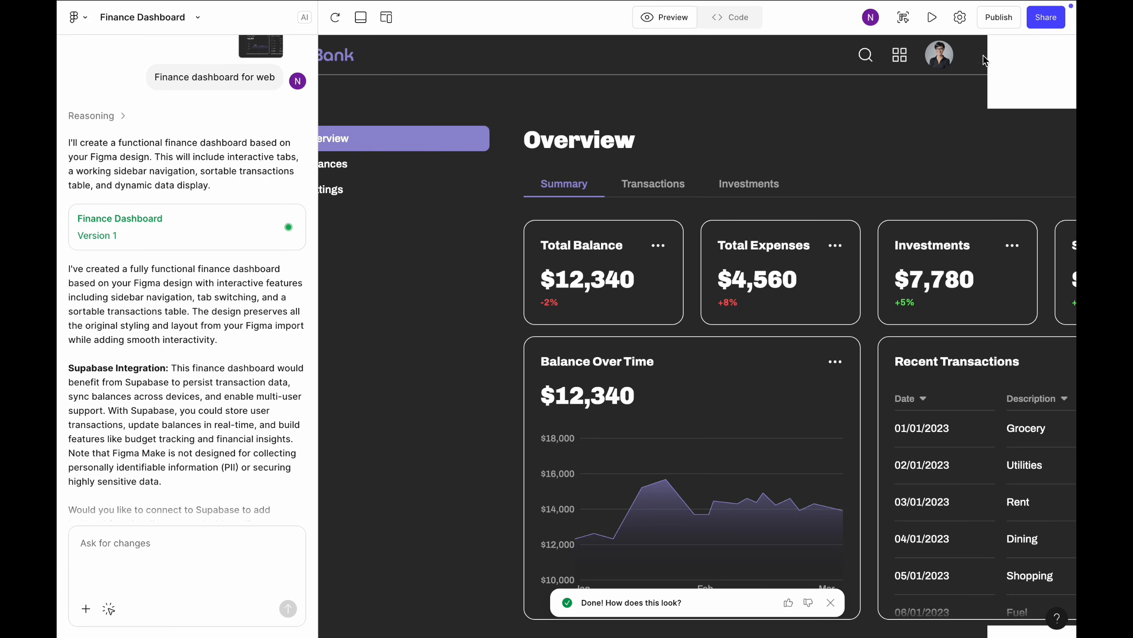
scroll(531, 183, left, 4)
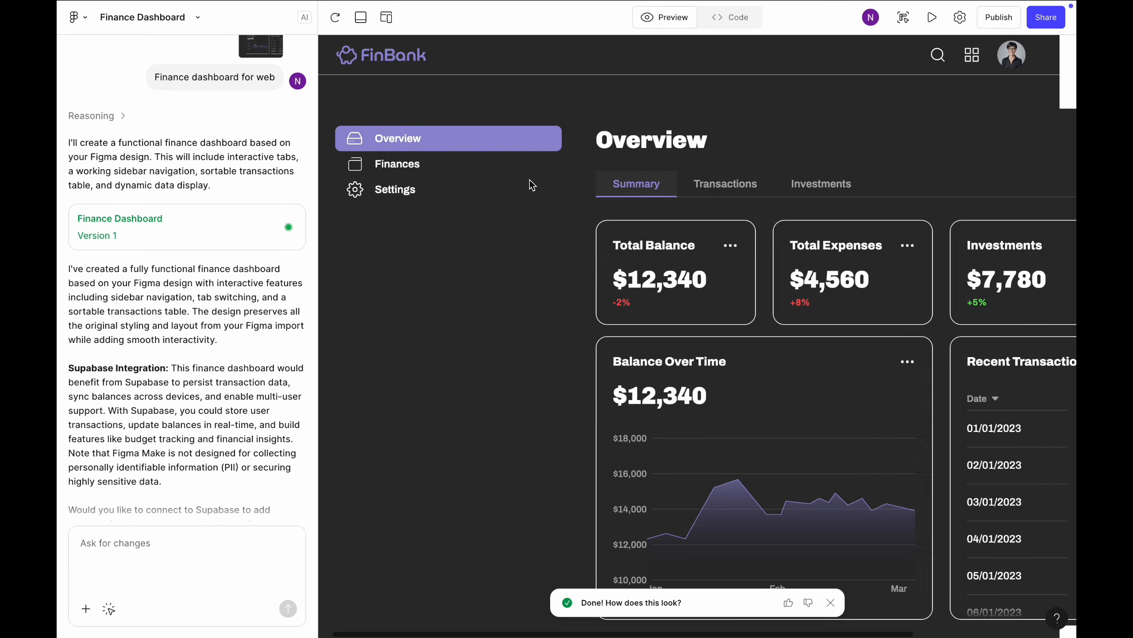
Check how the dashboard displays at iPhone 16 size, and return to the full-width preview
click(386, 17)
scroll(691, 227, right, 10)
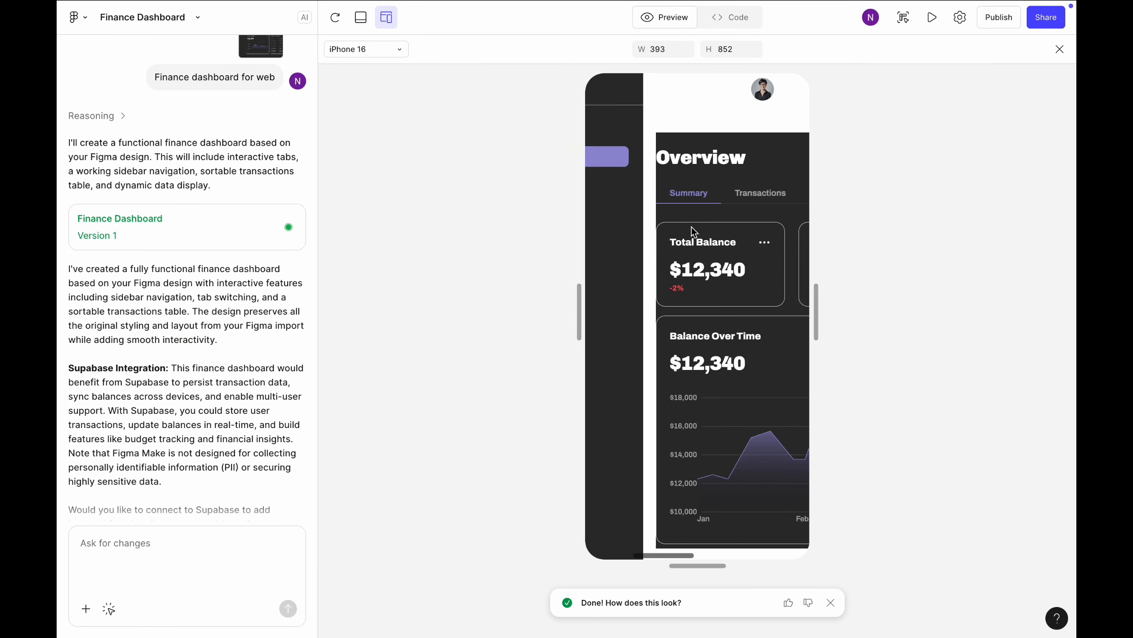
scroll(691, 228, left, 10)
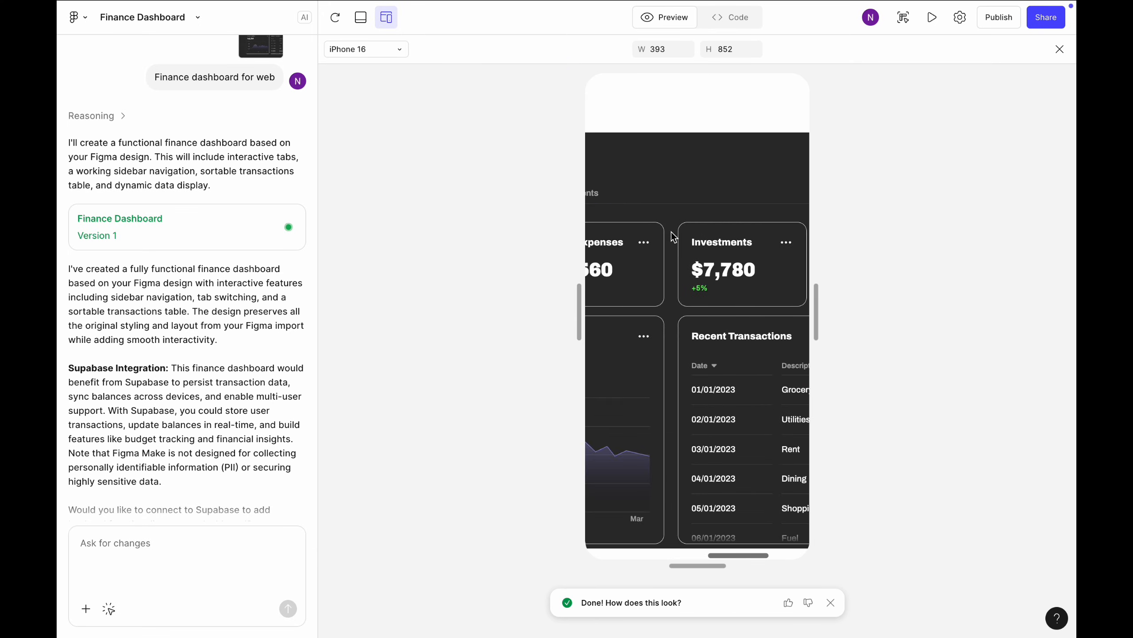
click(386, 22)
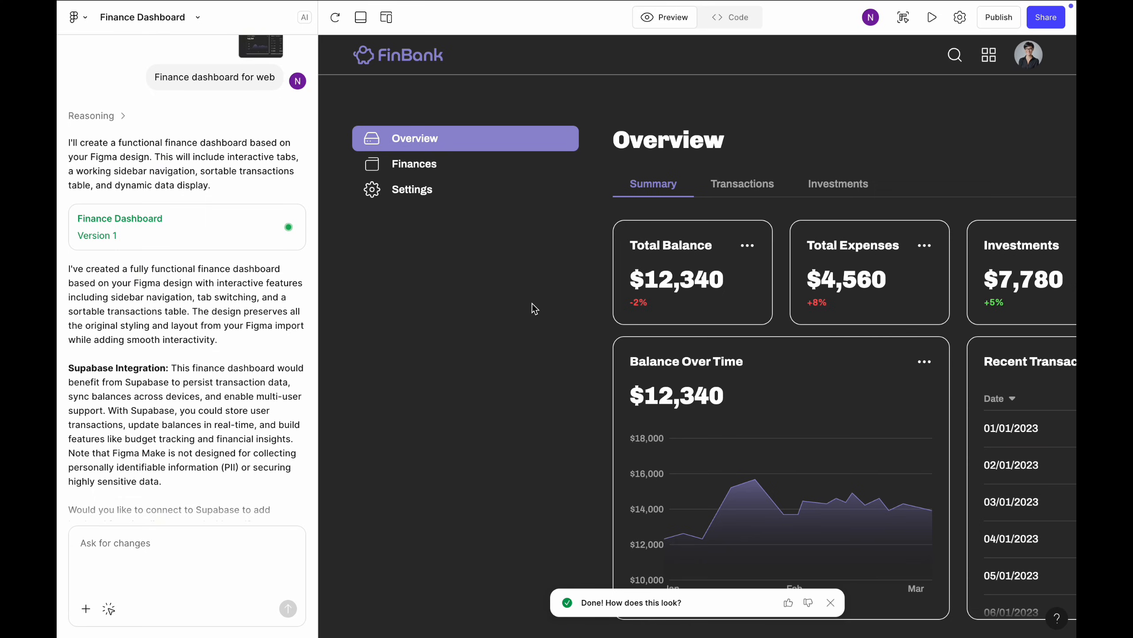
Request the change "make design responsive" for the generated dashboard
scroll(165, 484, down, 2)
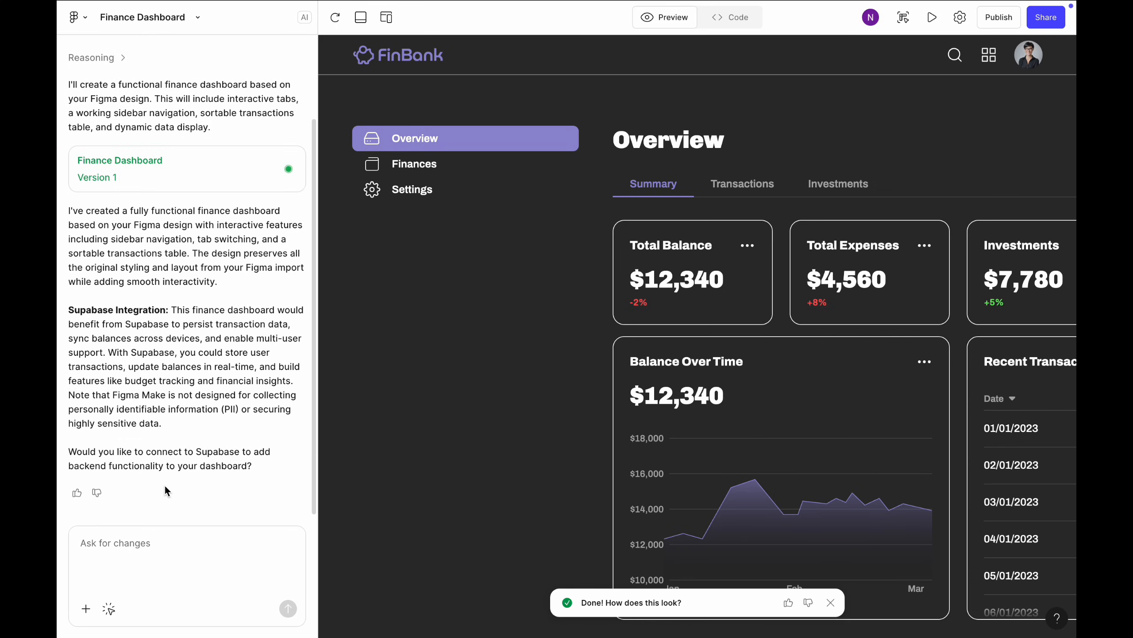
click(141, 541)
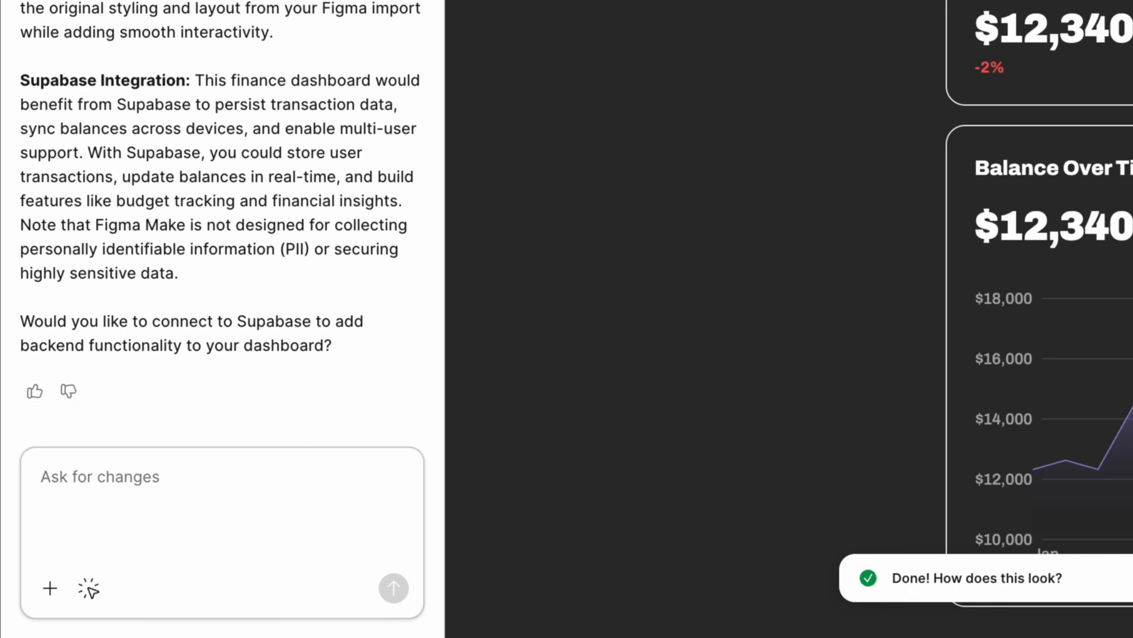
text(make d)
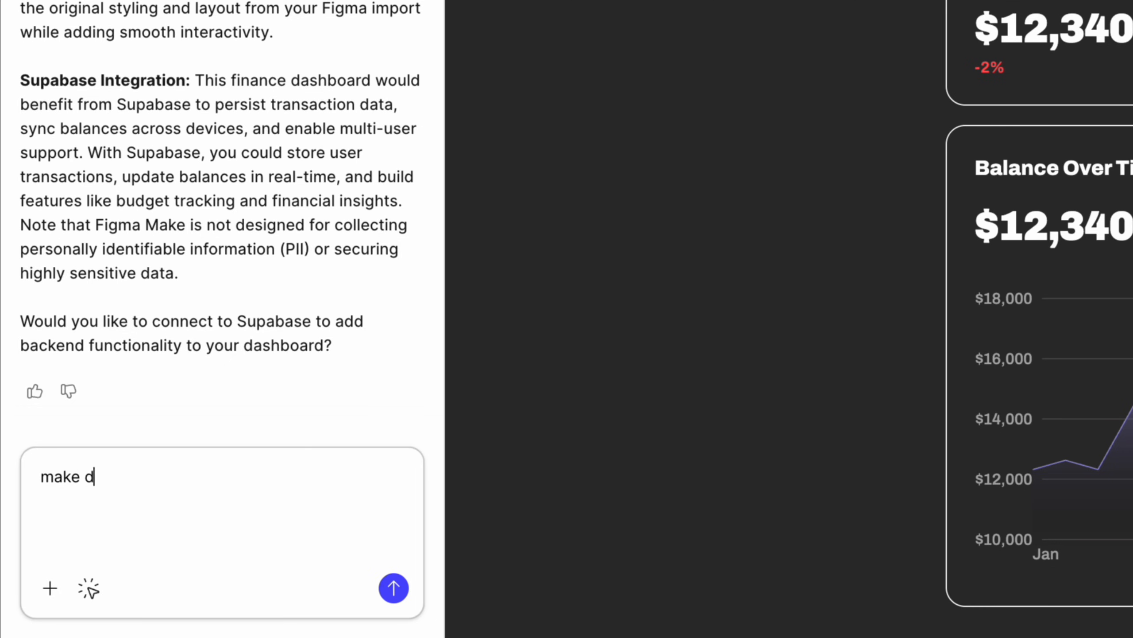
text(esign responsive)
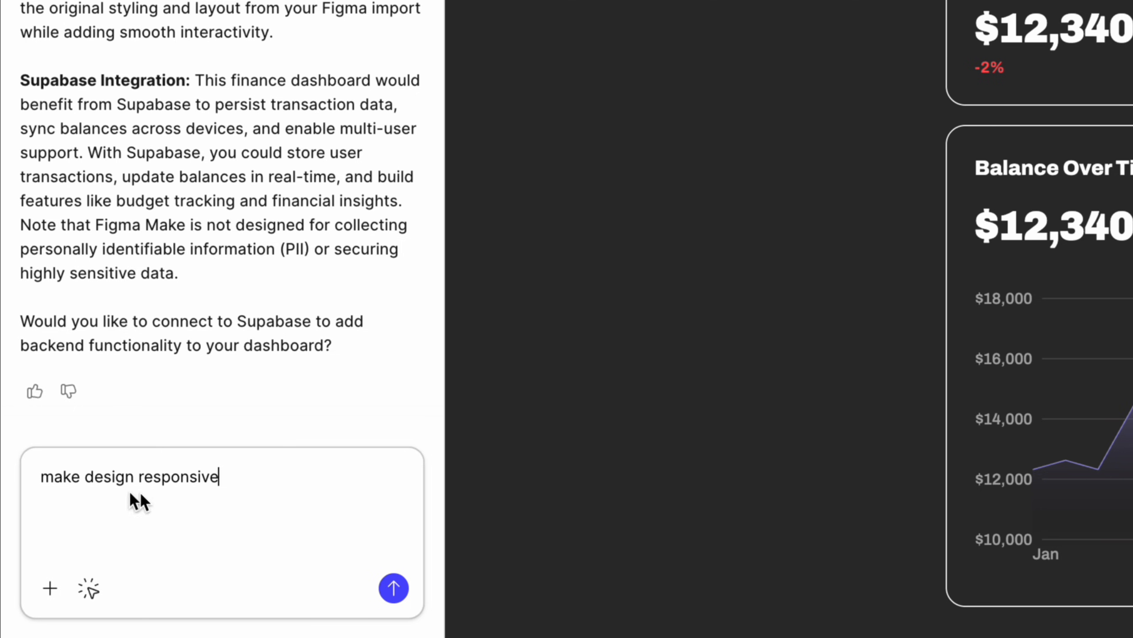
click(393, 588)
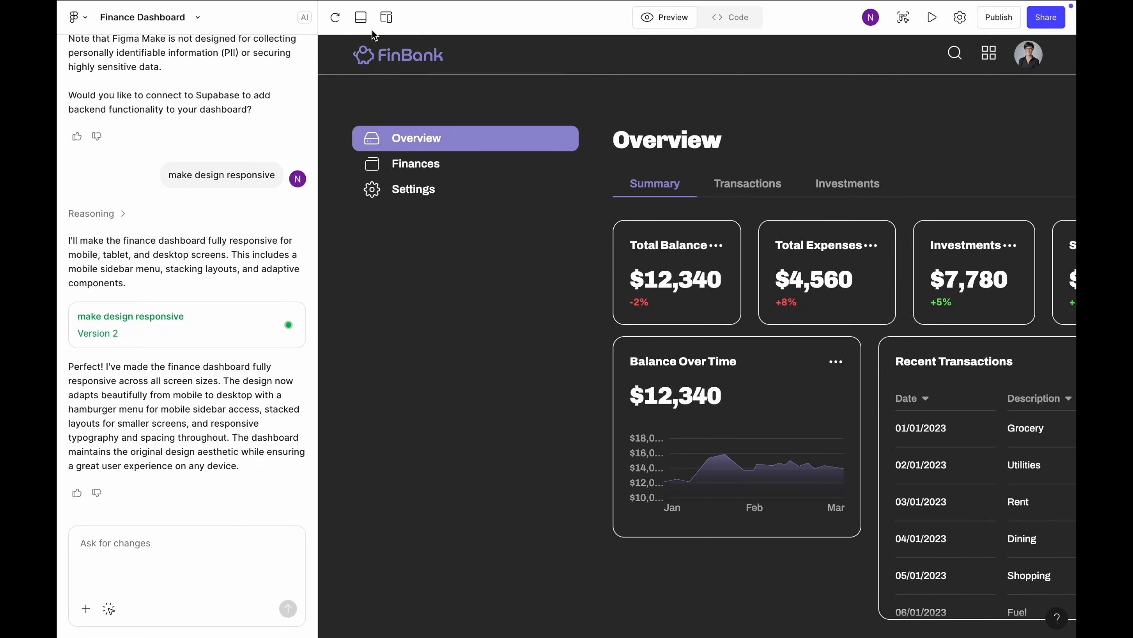
Test the Transactions and Summary tabs of the responsive dashboard at iPhone 16 size, and return to the full-width preview
click(385, 20)
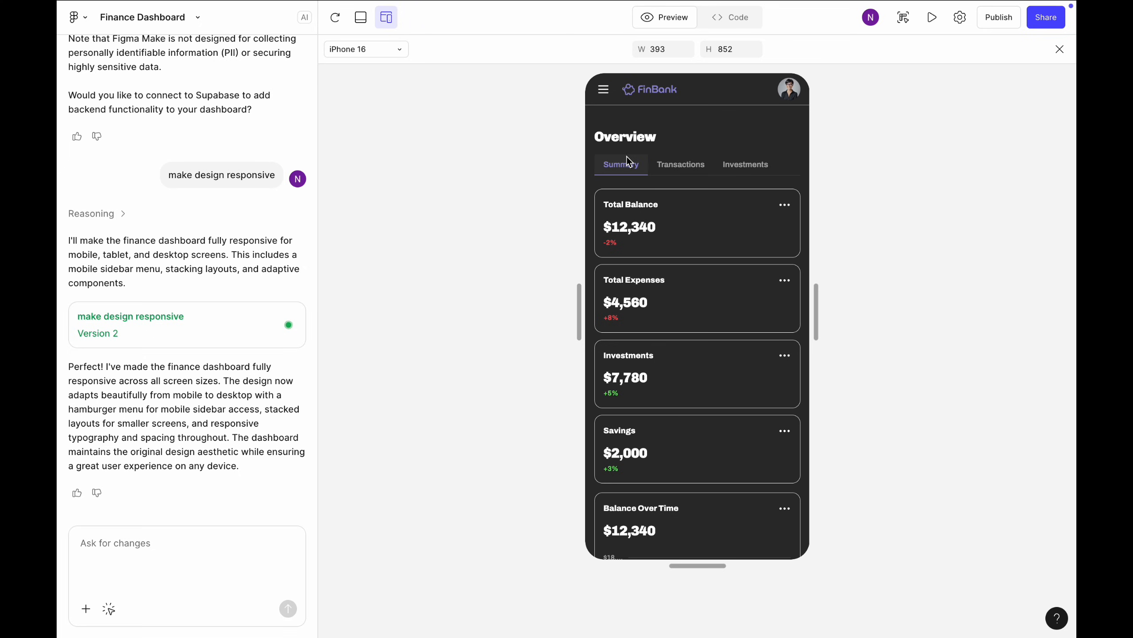
click(682, 165)
click(612, 166)
click(385, 20)
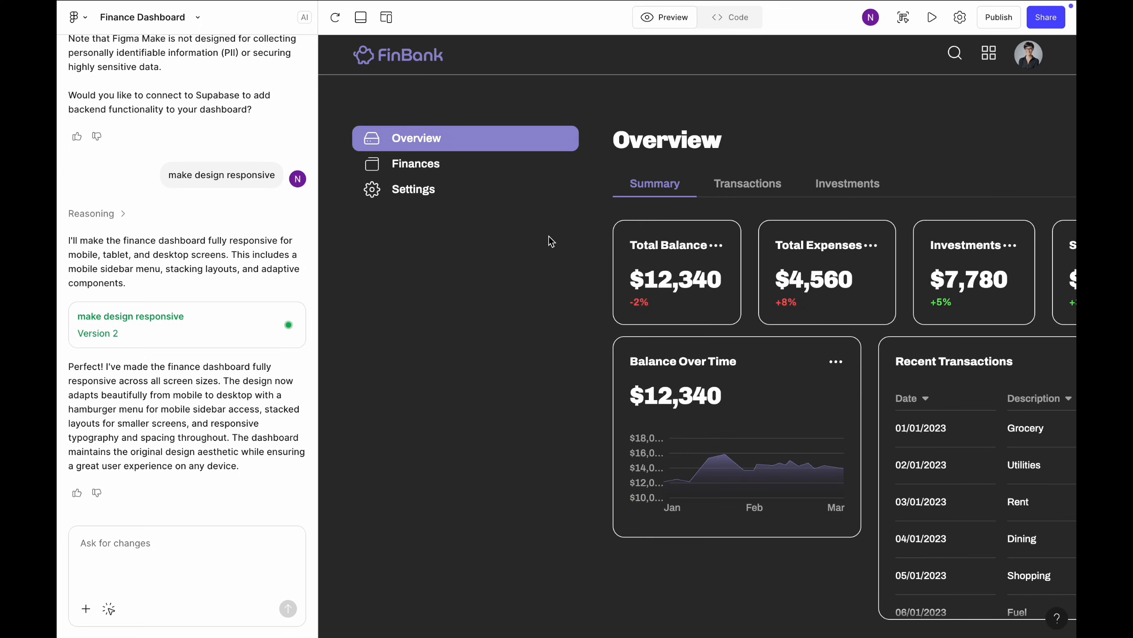
scroll(531, 462, right, 3)
Request the change "fix desktop version - currently the right side is cut" for the dashboard
click(140, 545)
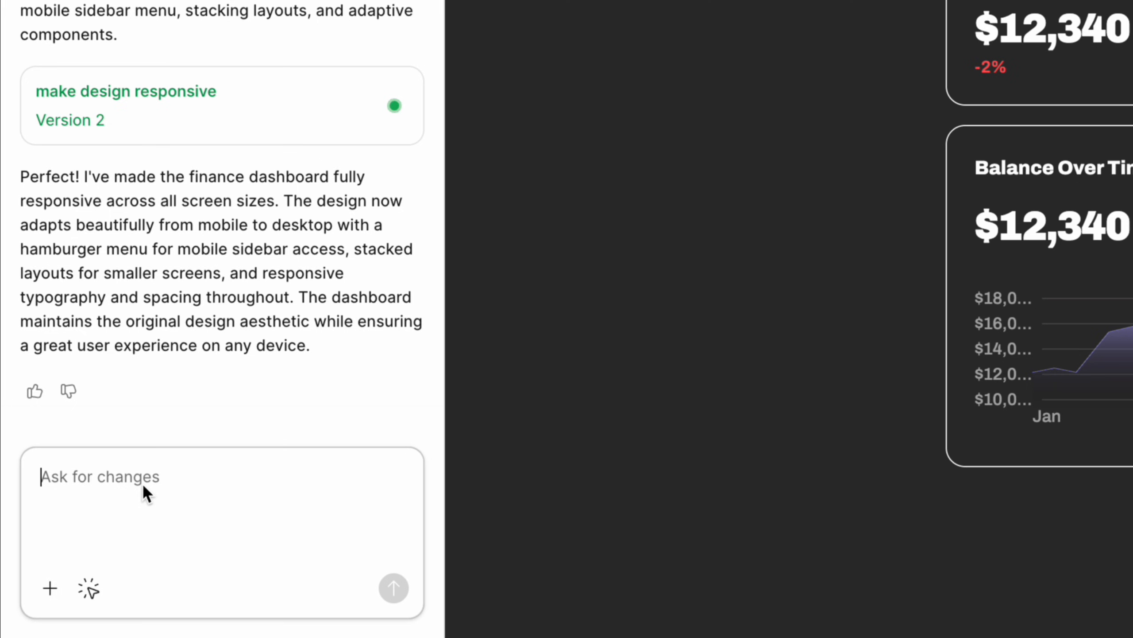
text(fix desktop)
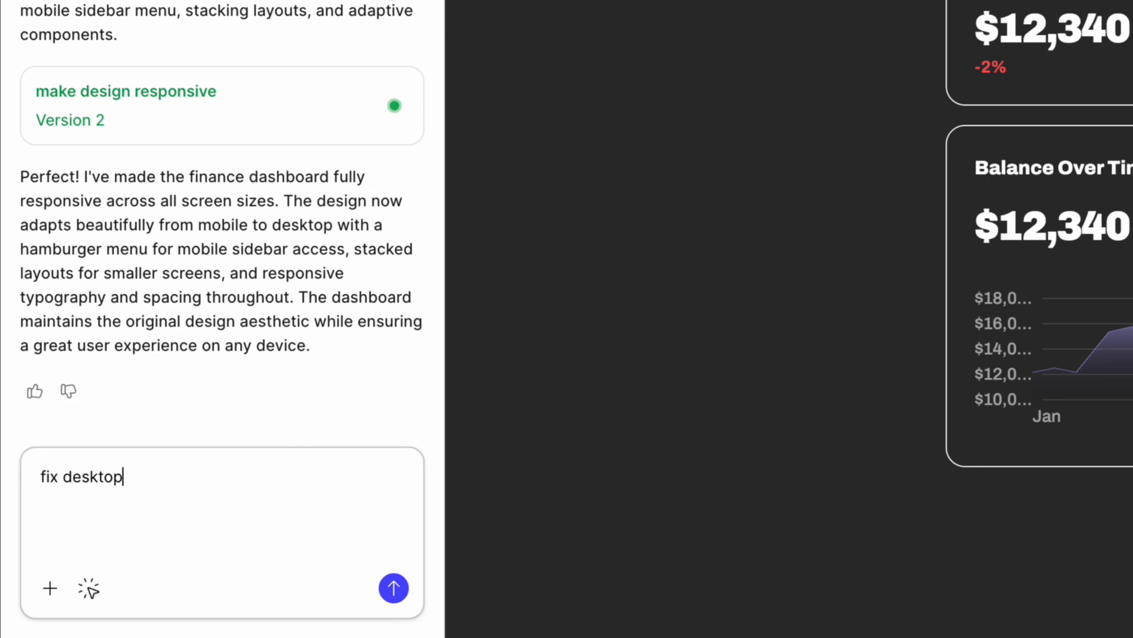
text( version - currently the )
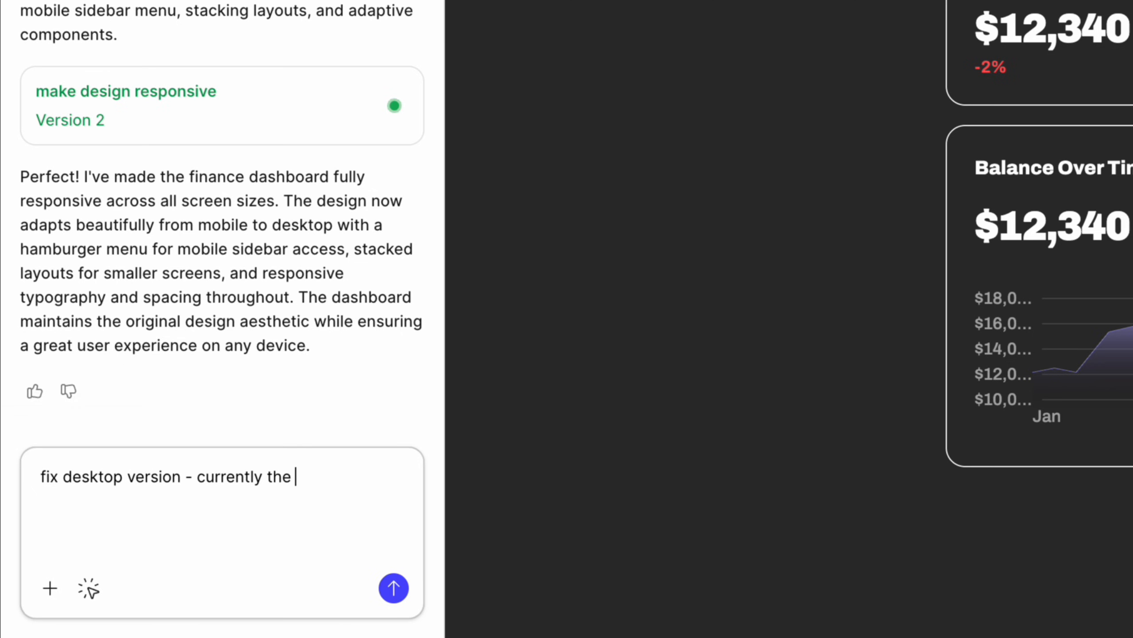
text(right side is cut)
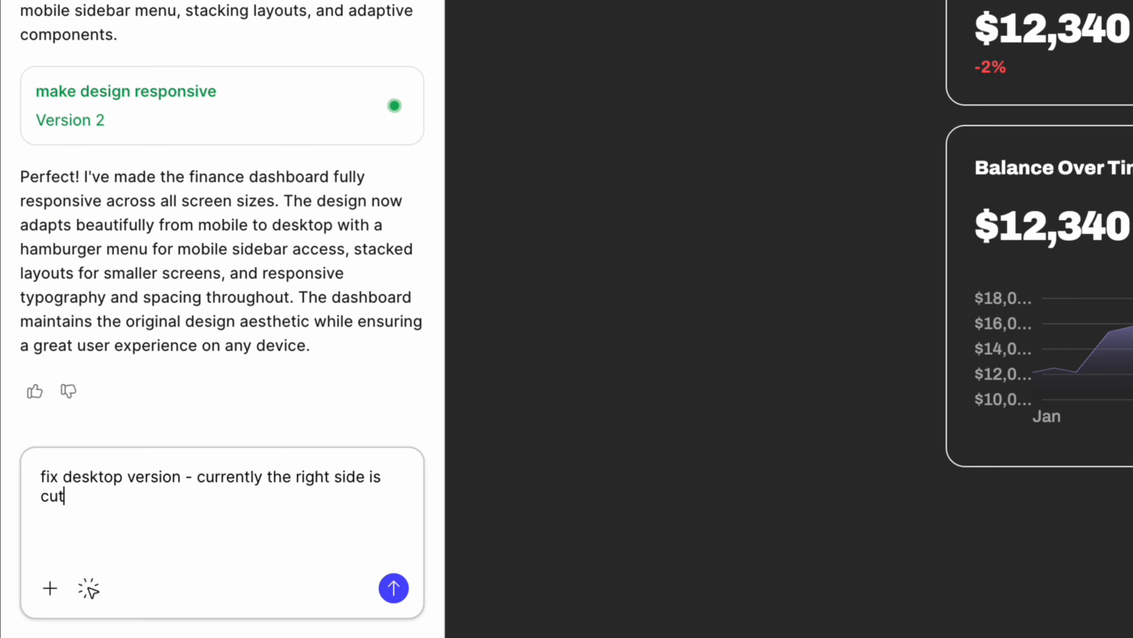
key(Return)
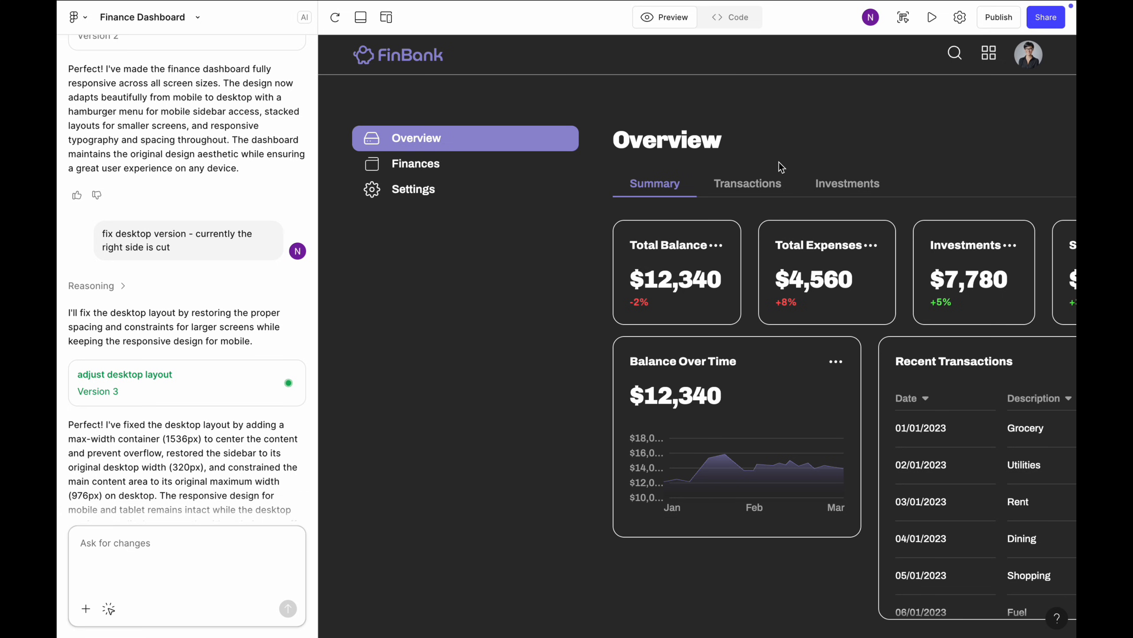
Check the adjusted layout at iPhone 16 size, return to the full-width preview and read the rest of the reply
click(387, 18)
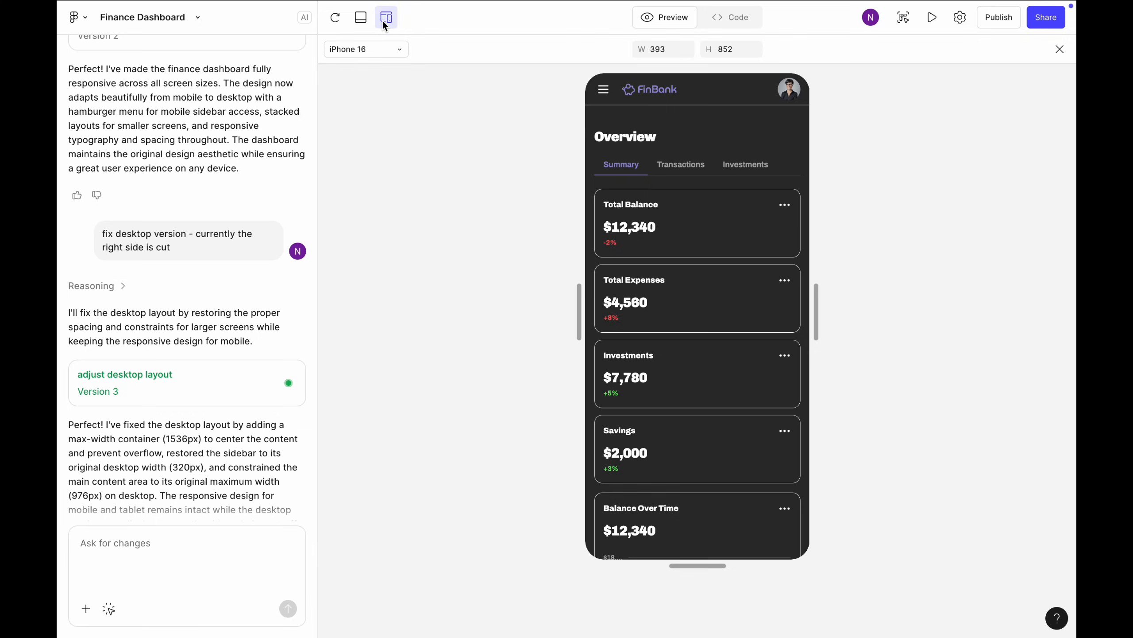
click(384, 19)
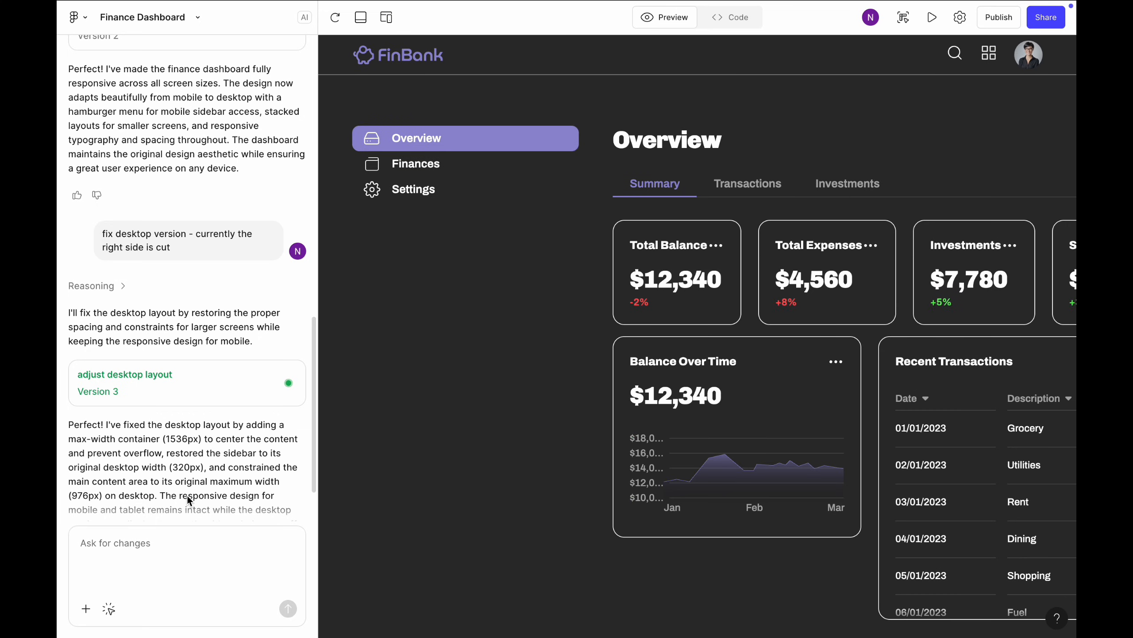
scroll(179, 482, down, 2)
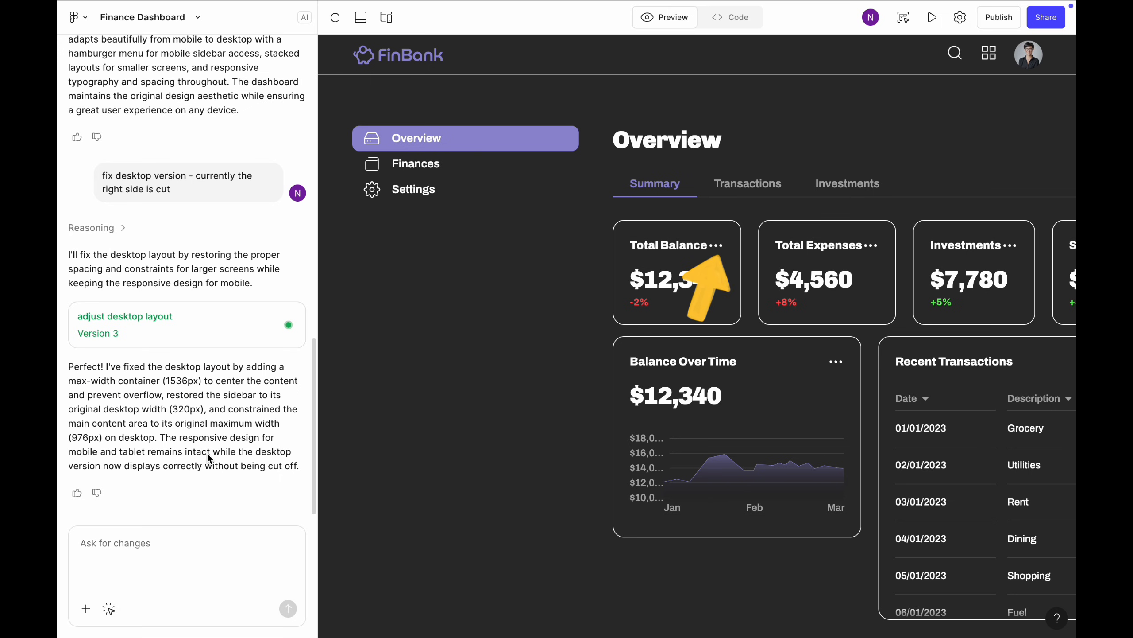
Set the horizontal padding of the three-dot button on the Total Balance card to 4, and leave element selection
click(114, 606)
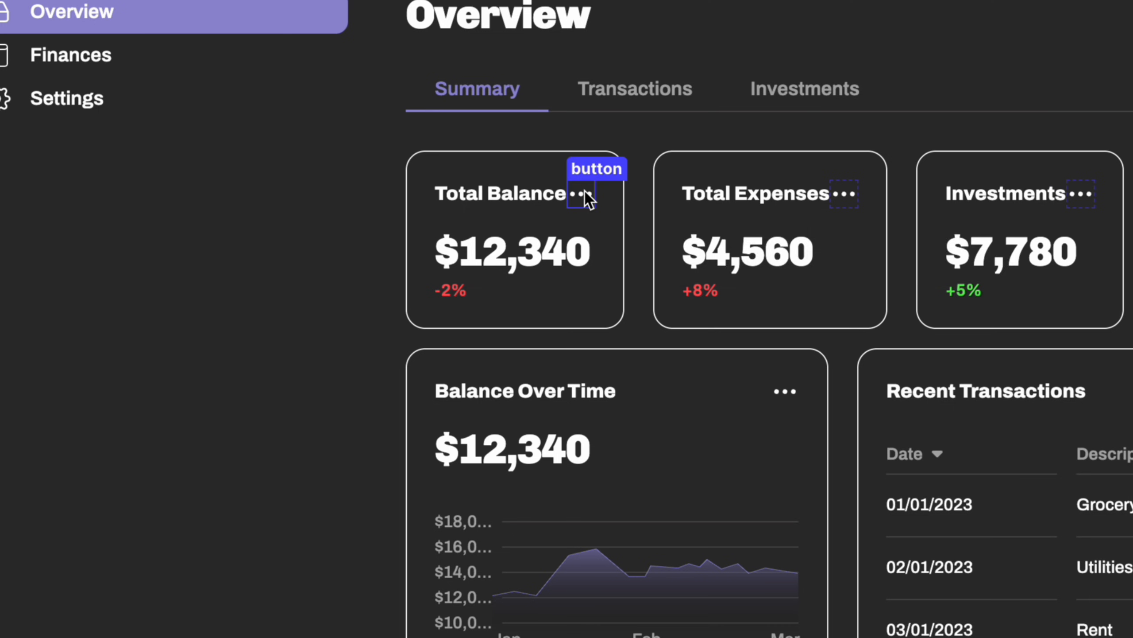
click(719, 245)
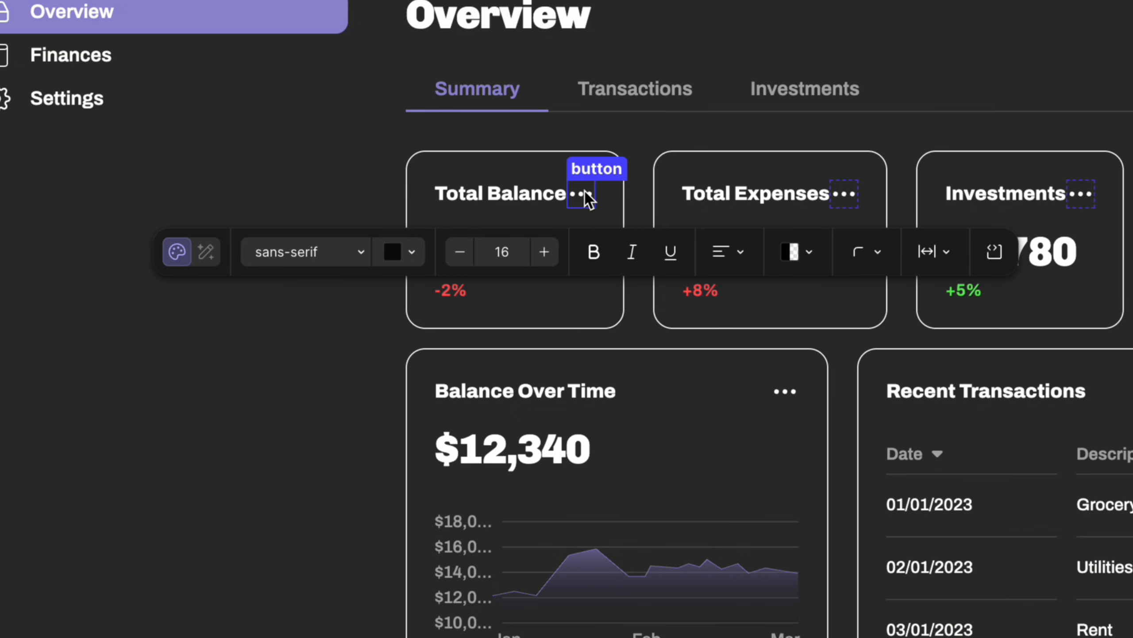
click(946, 259)
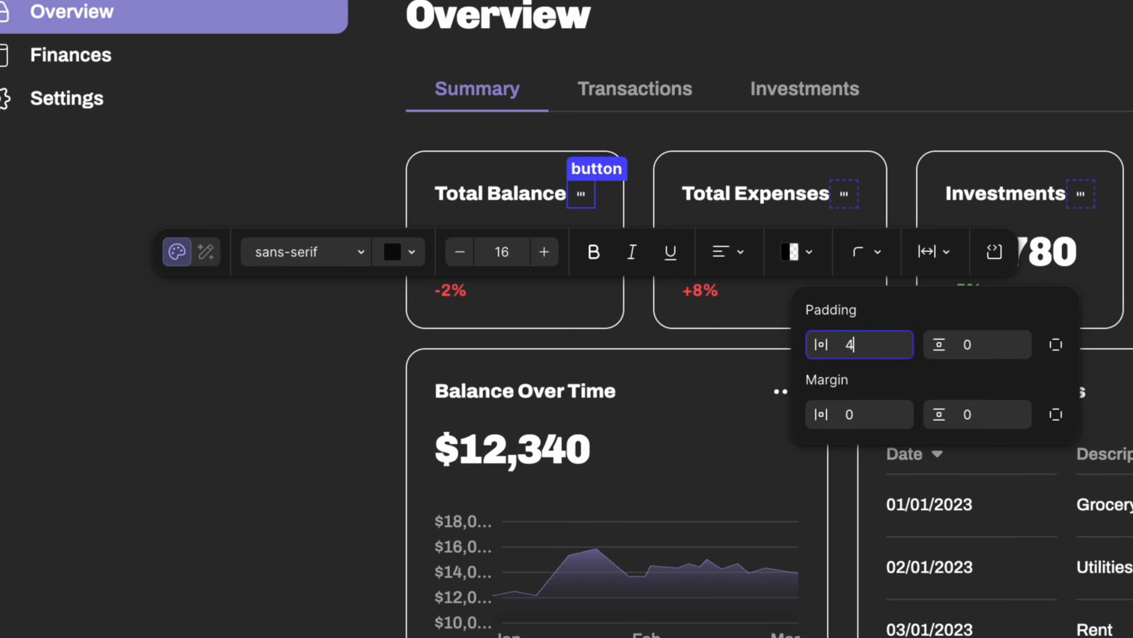
click(108, 404)
click(108, 404)
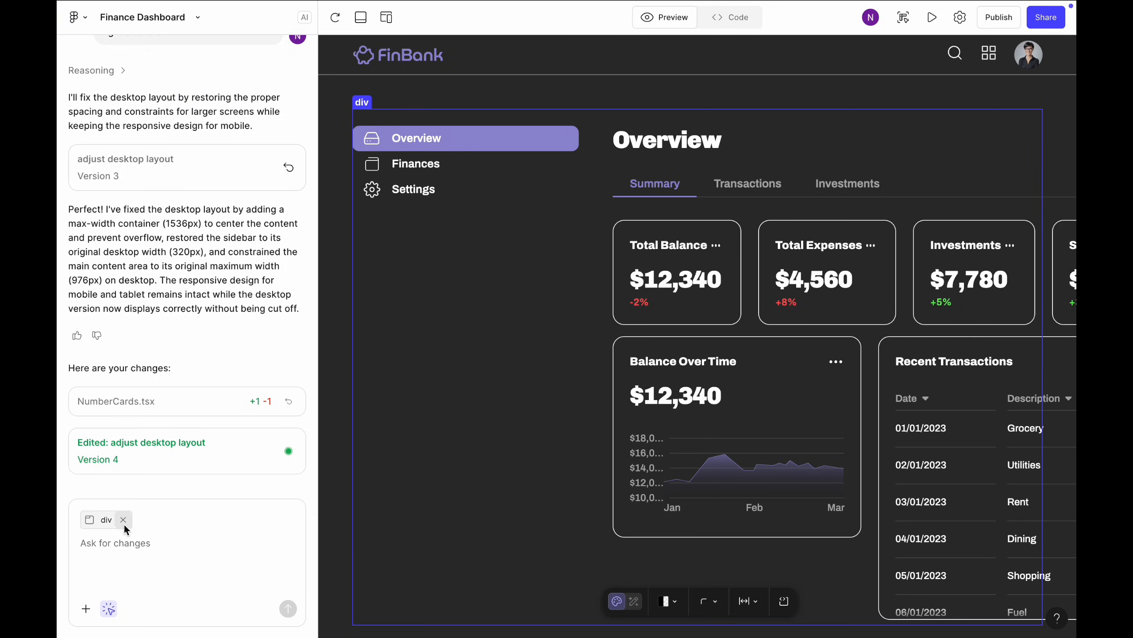
click(106, 609)
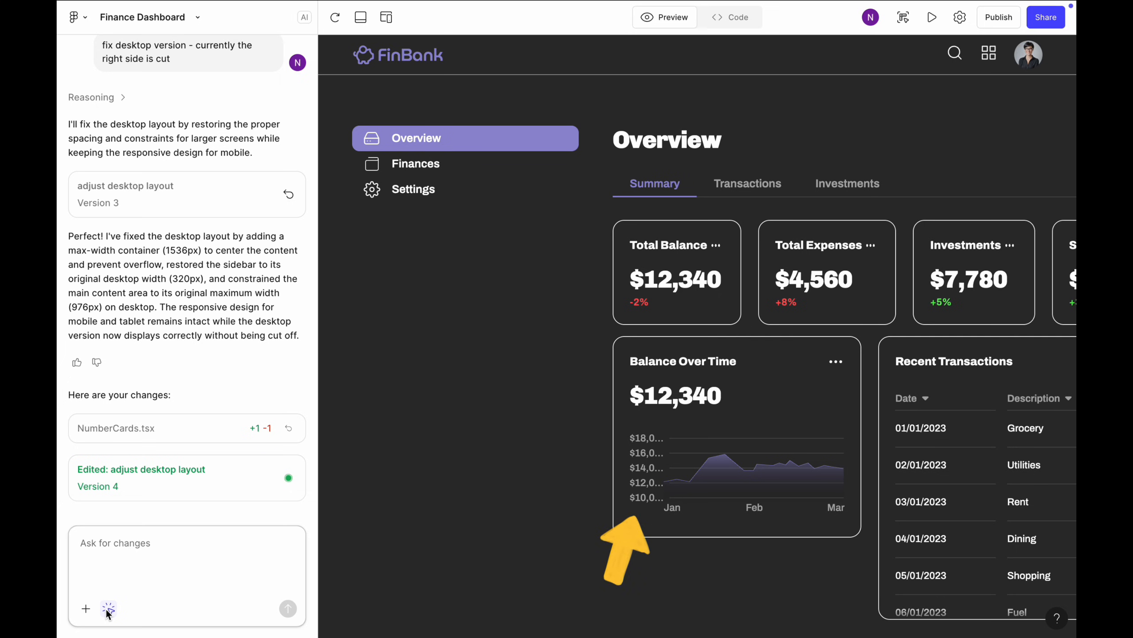
Select the y-axis labels of the Balance Over Time chart and request the change "show entire number" for them
click(108, 610)
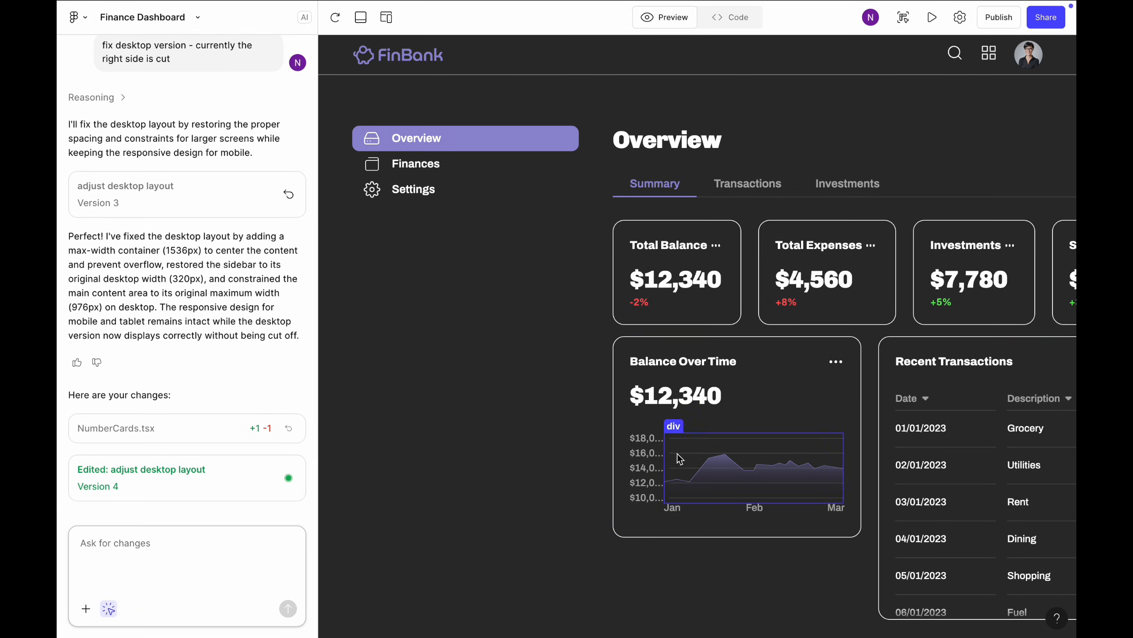
click(649, 442)
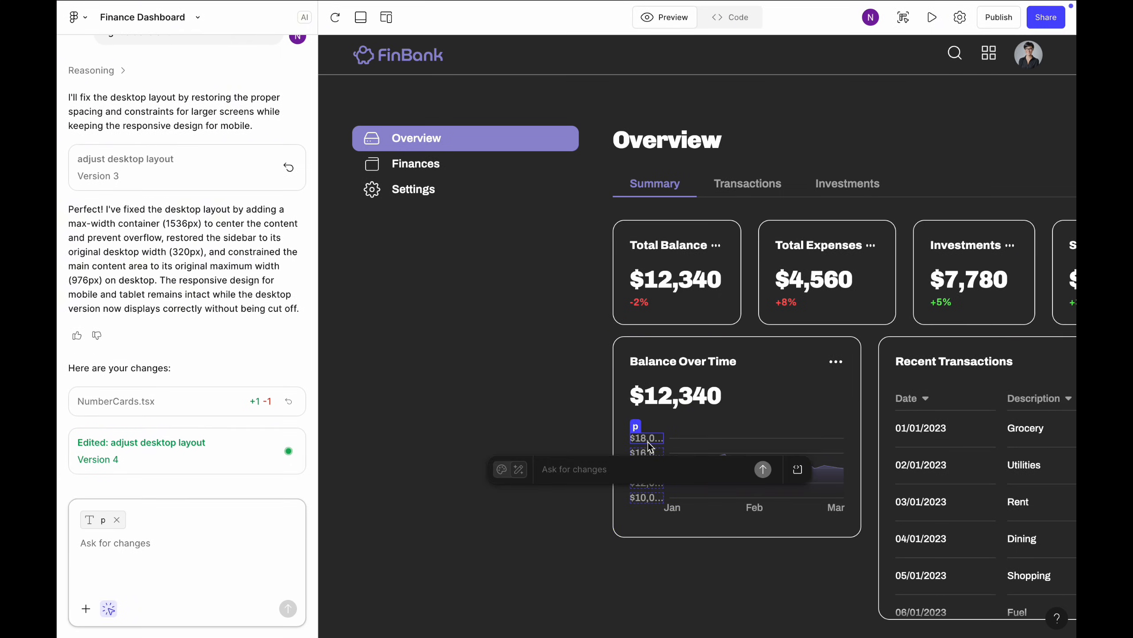
click(650, 453)
click(650, 468)
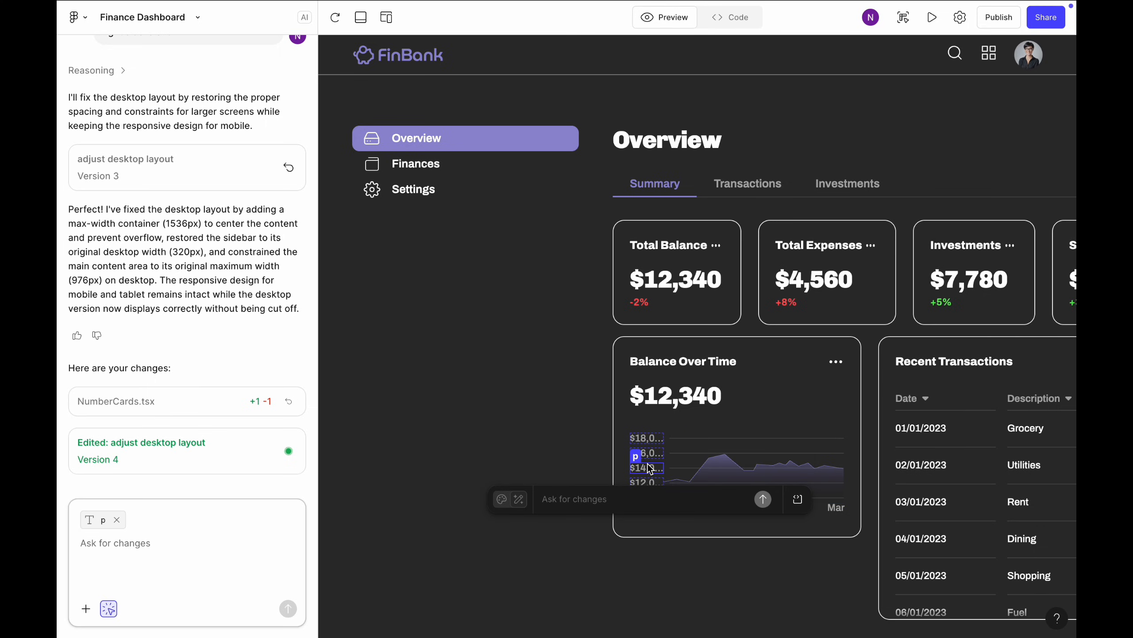
click(650, 483)
click(649, 498)
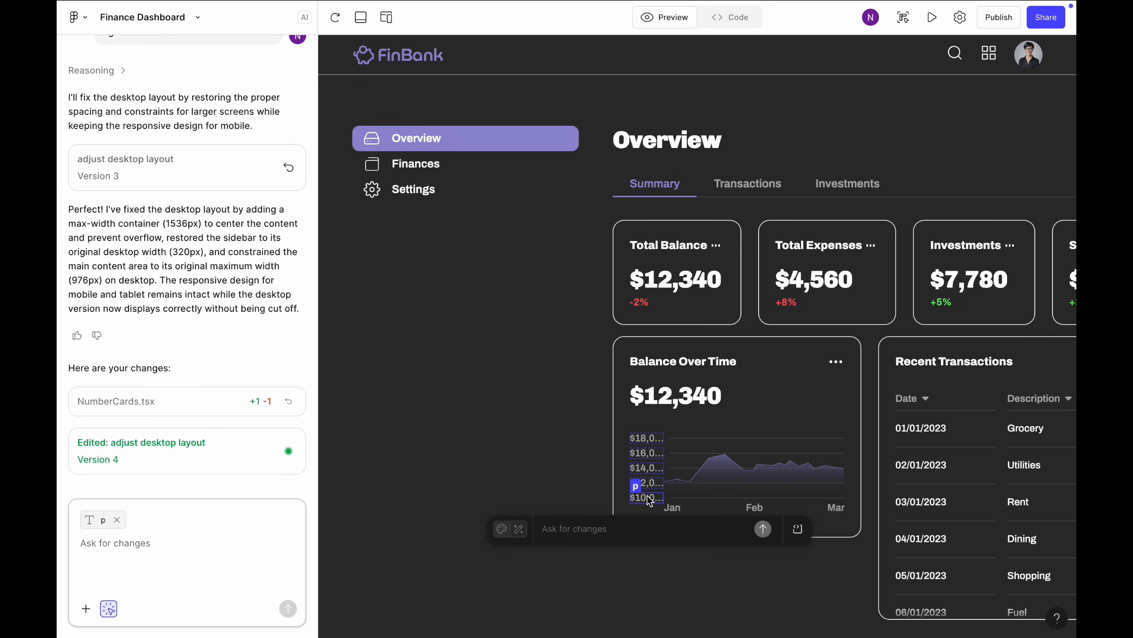
click(588, 528)
text(show entire number)
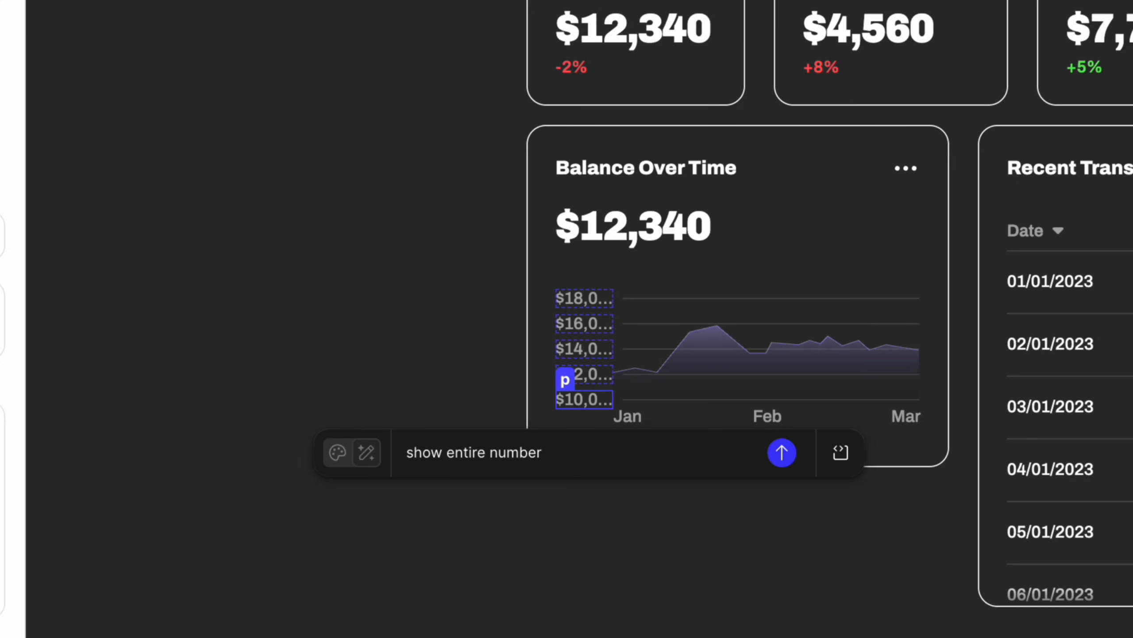
click(781, 452)
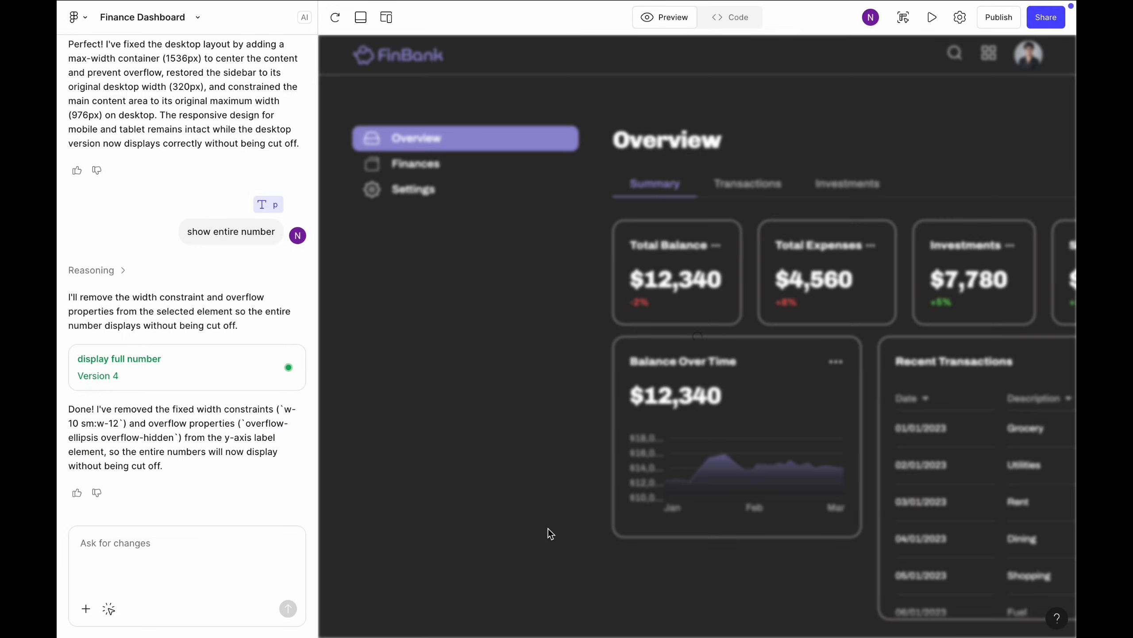
Request "Add another chart for the page - pie chart with recent transactions" and inspect the segments of the generated chart
text(A)
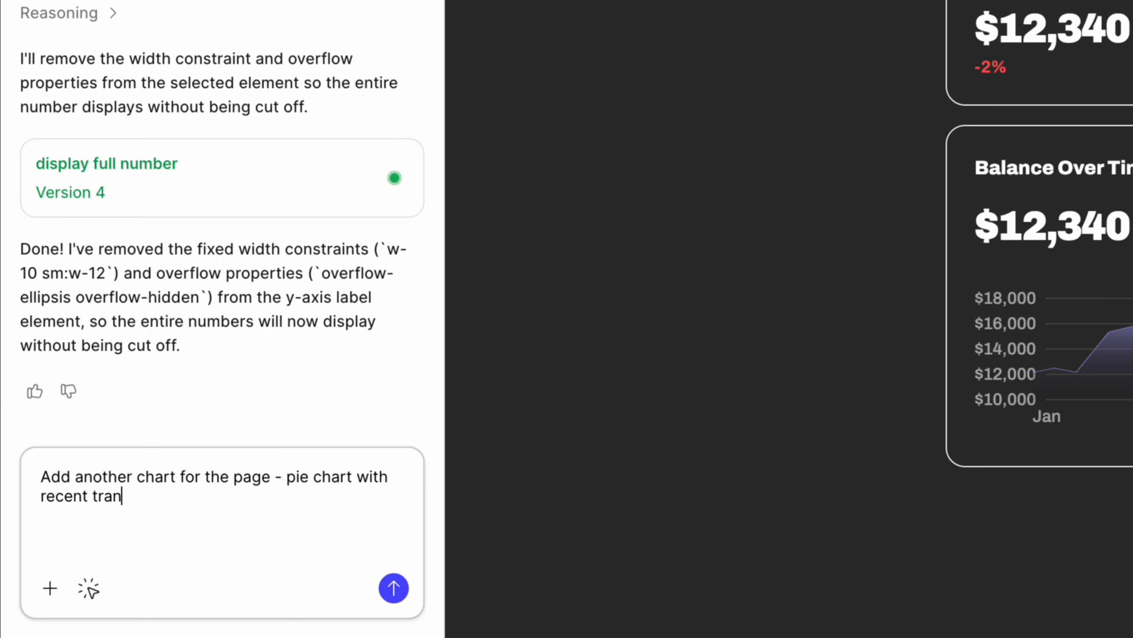
key(Return)
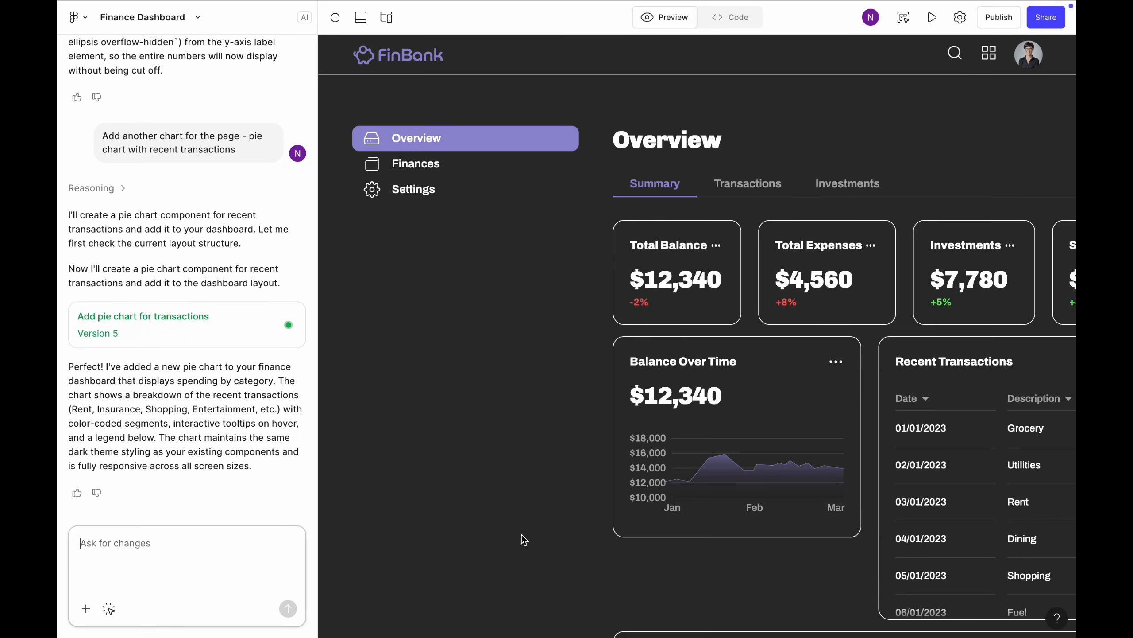
scroll(603, 581, down, 7)
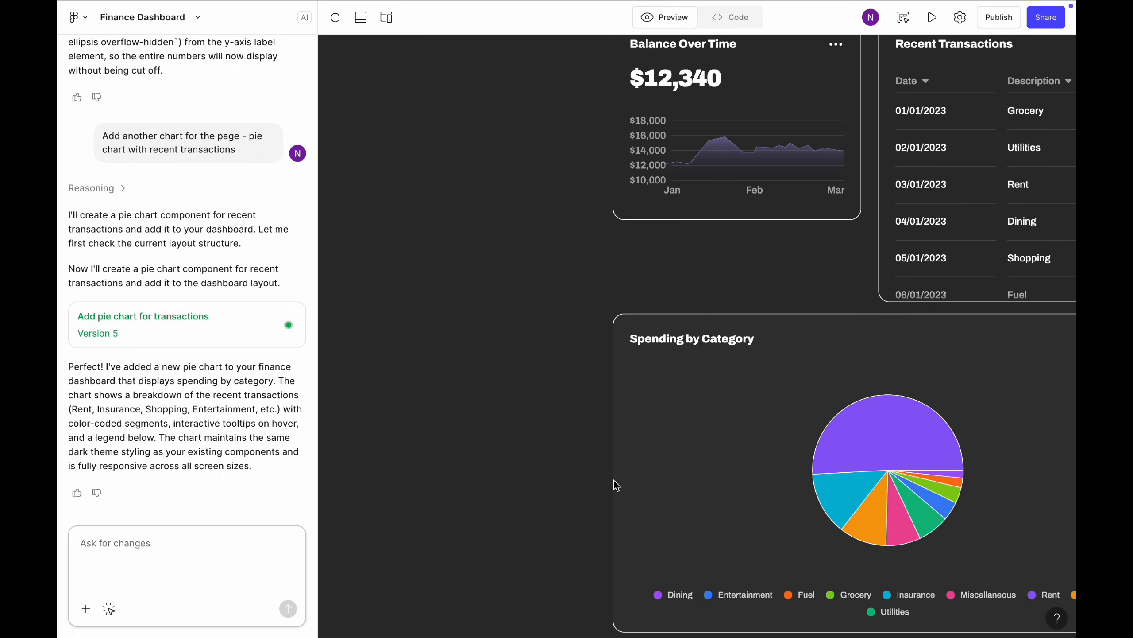
mouse_move(839, 484)
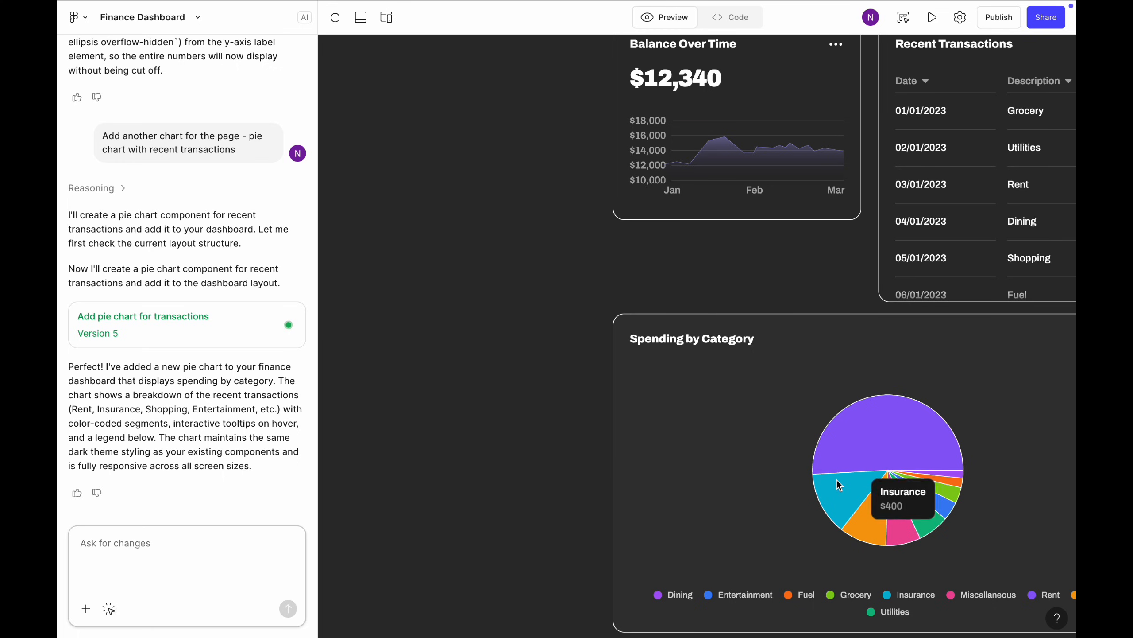
mouse_move(939, 508)
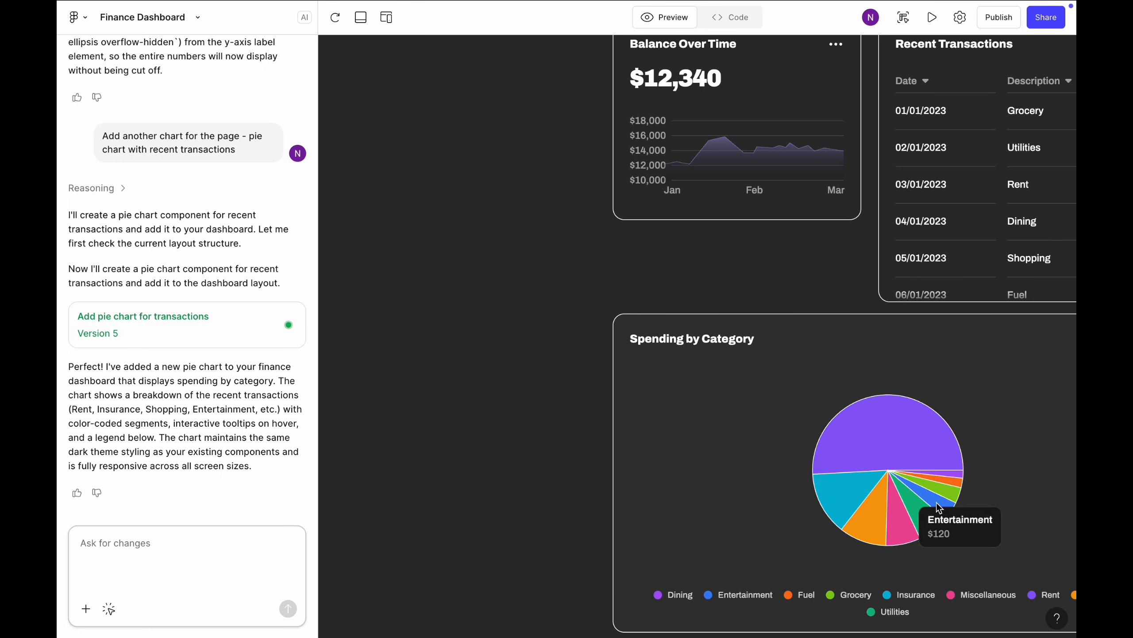
mouse_move(955, 477)
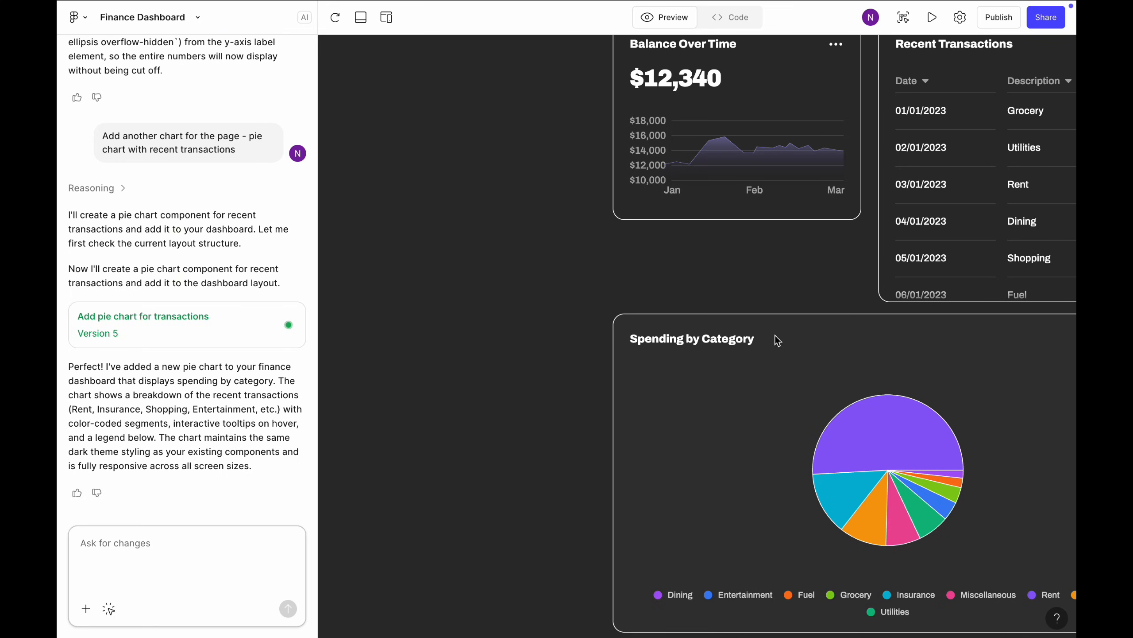
scroll(758, 332, up, 5)
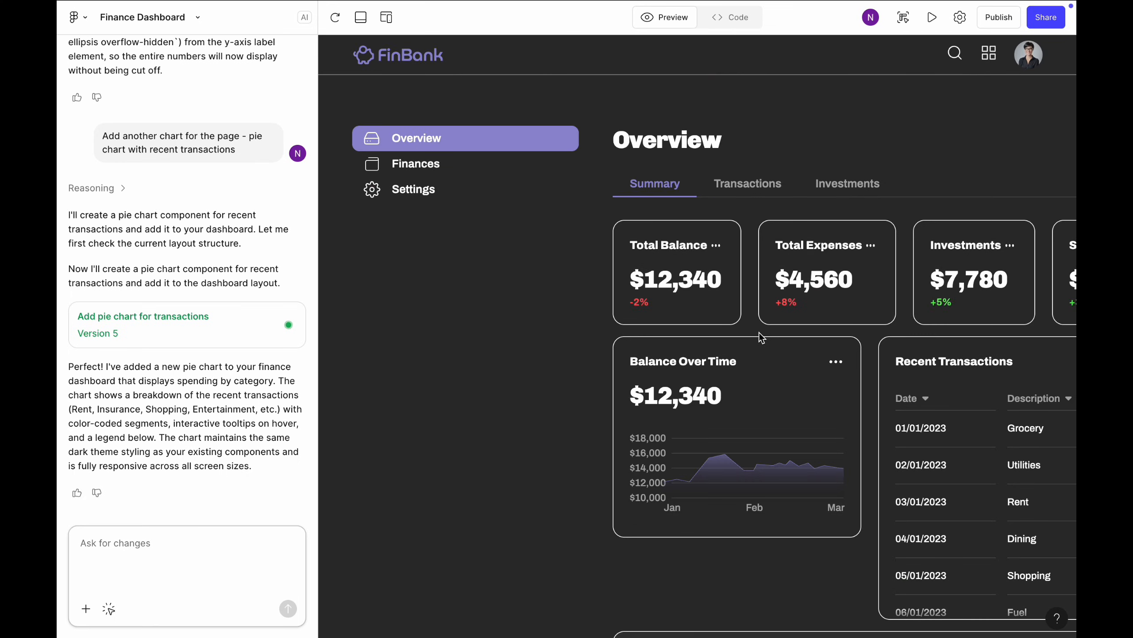
Open the dashboard in the standalone full-size preview and inspect its layout down to the Spending by Category pie chart's segments
click(931, 16)
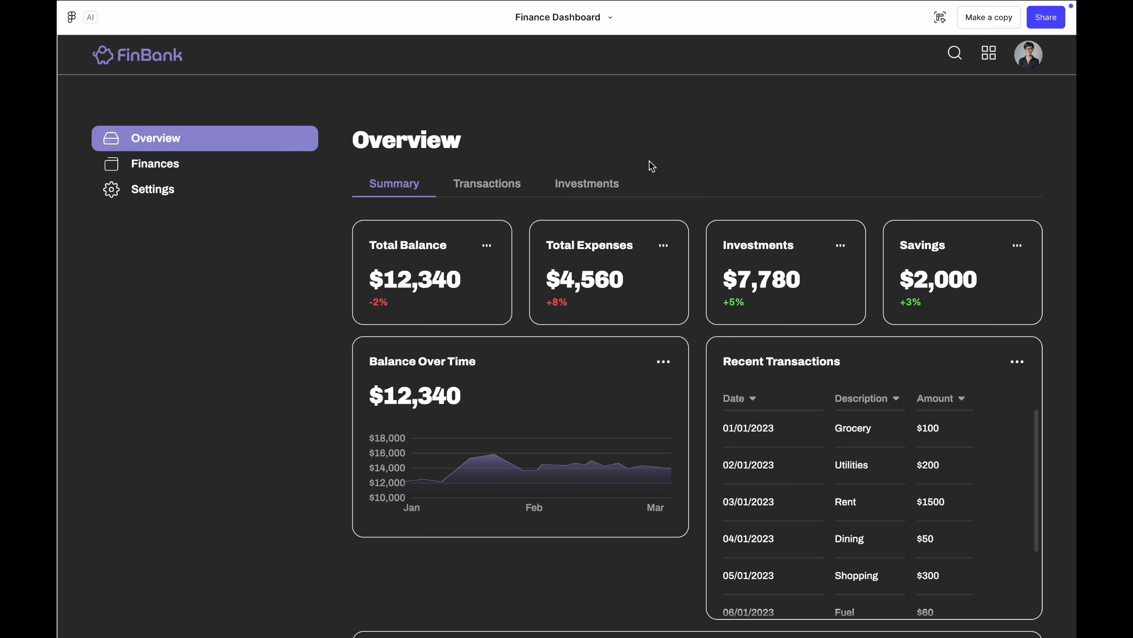
scroll(649, 161, down, 5)
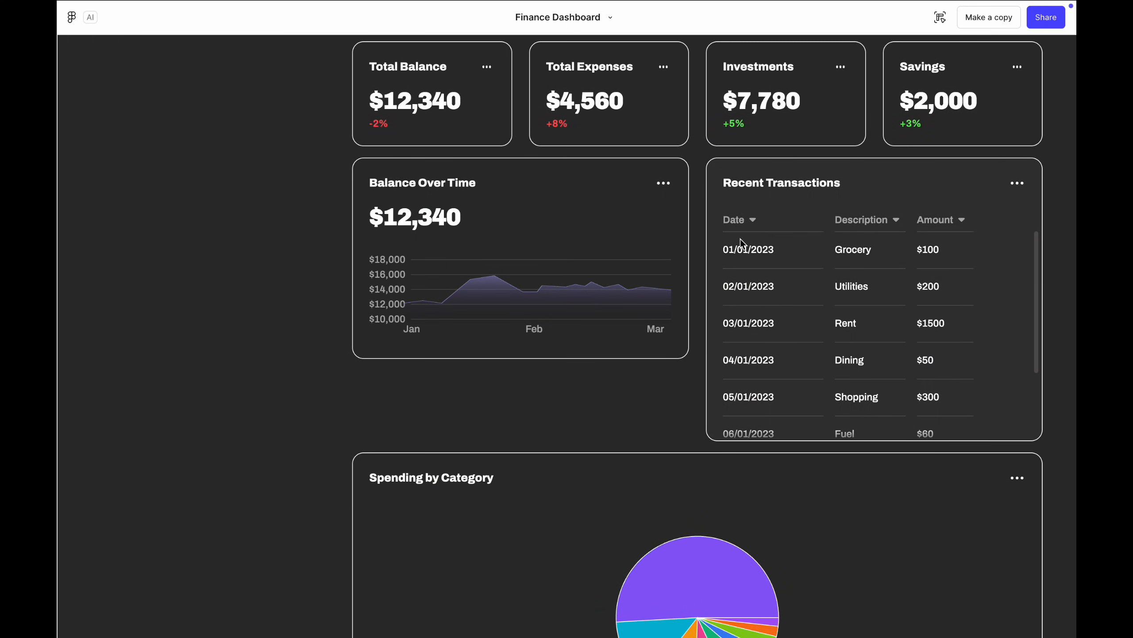
scroll(740, 240, down, 3)
scroll(679, 403, down, 3)
mouse_move(701, 439)
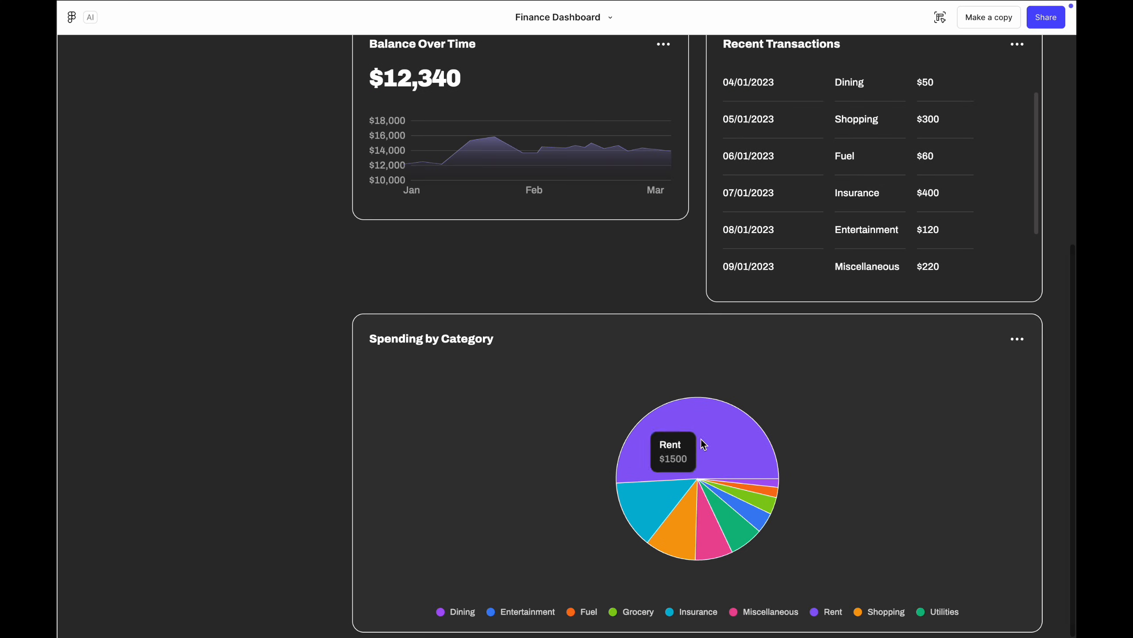
mouse_move(682, 533)
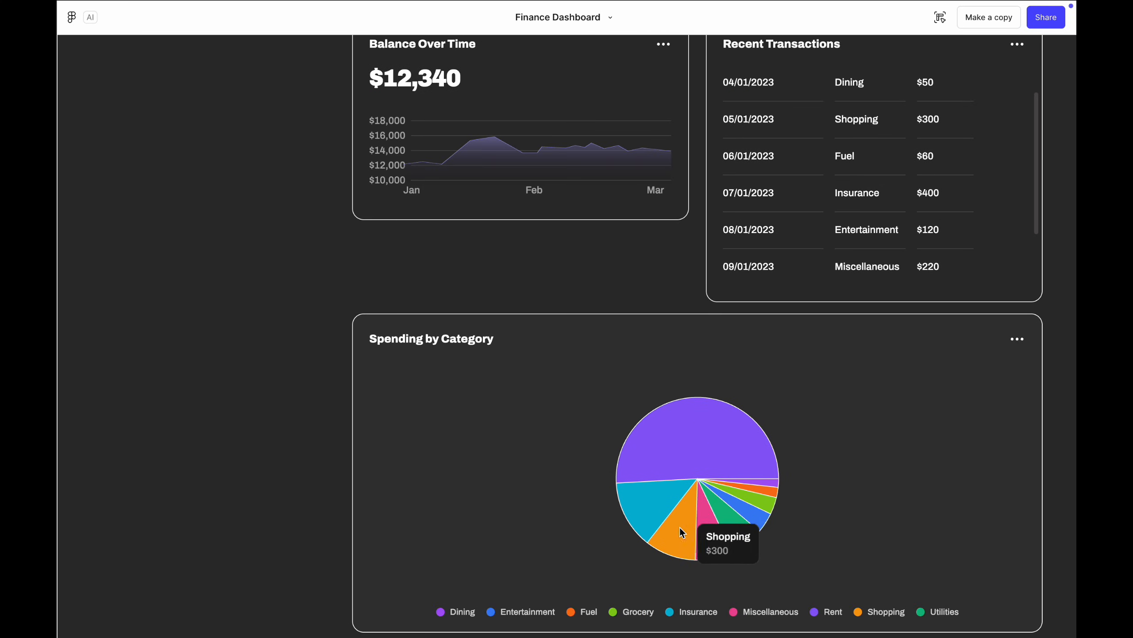